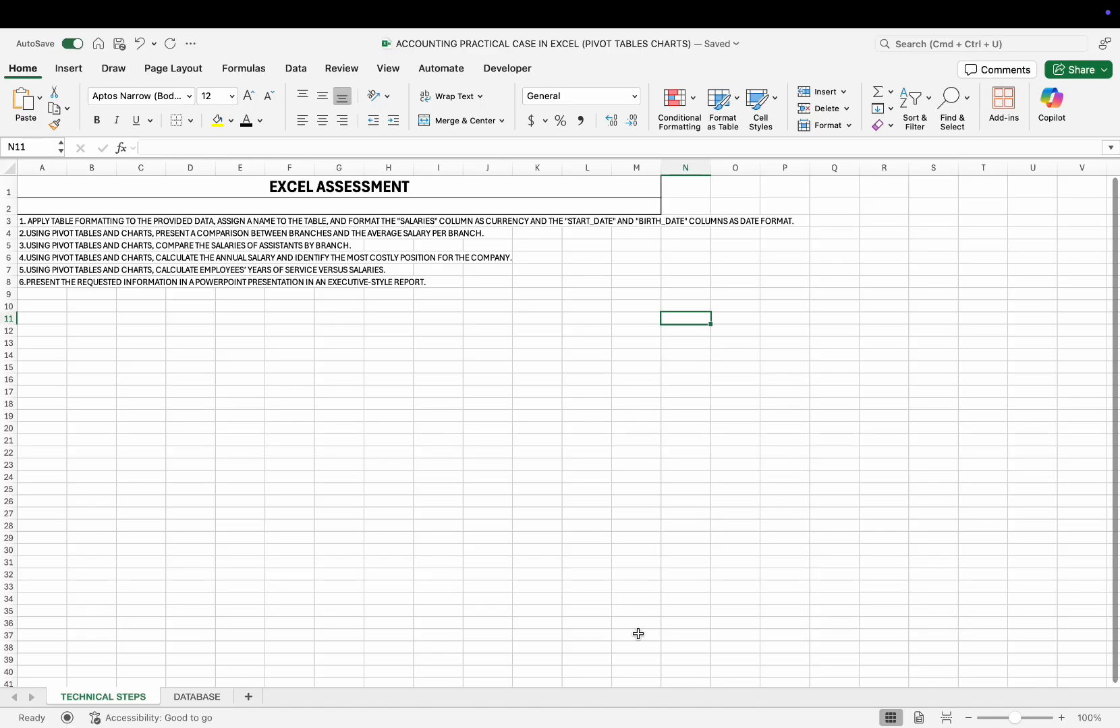
Step: Format range A1:I114 of the DATABASE sheet as a table with headers, using a light blue banded style
key(ctrl+Page_Down)
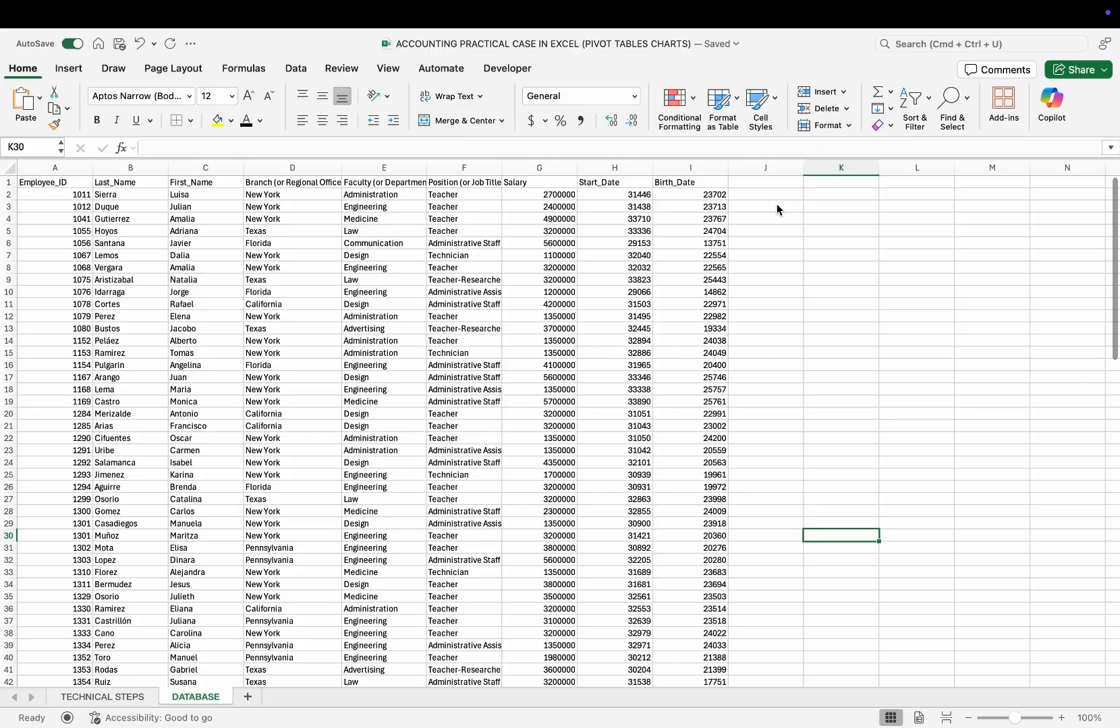
click(101, 698)
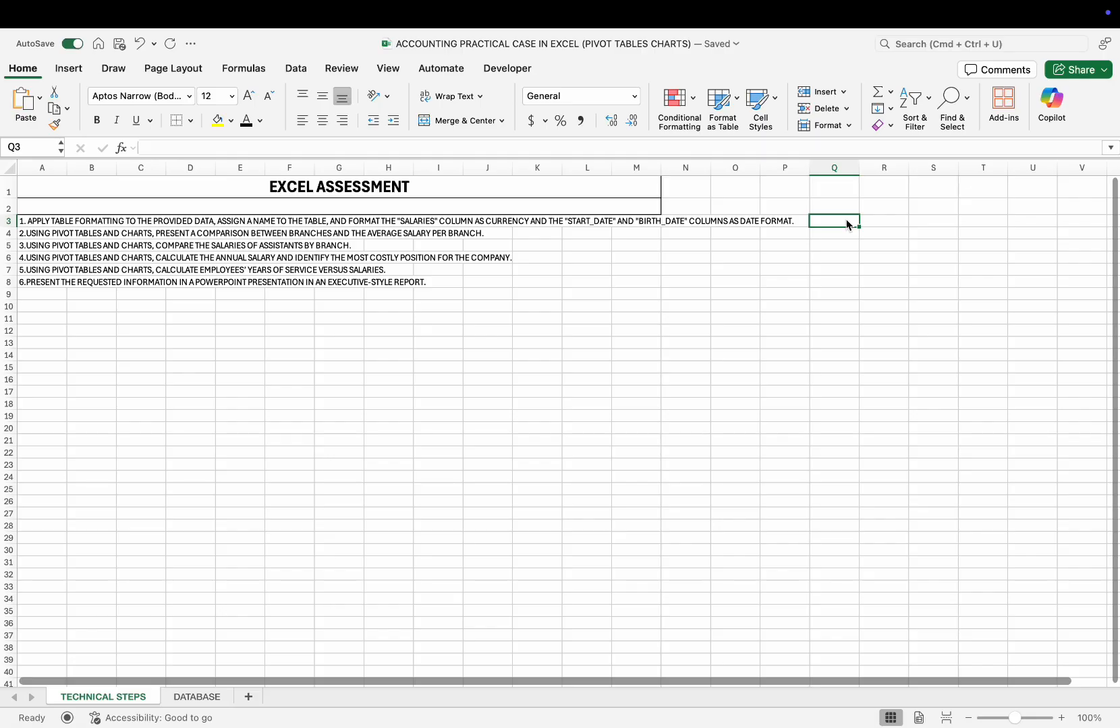
click(208, 703)
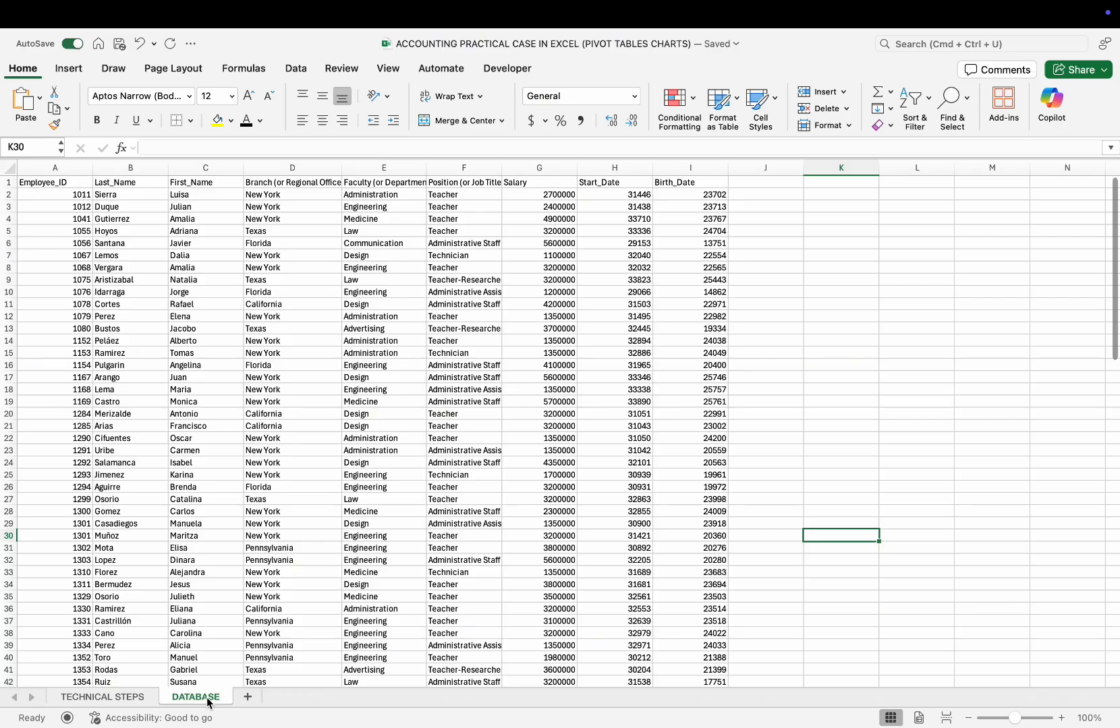
click(789, 198)
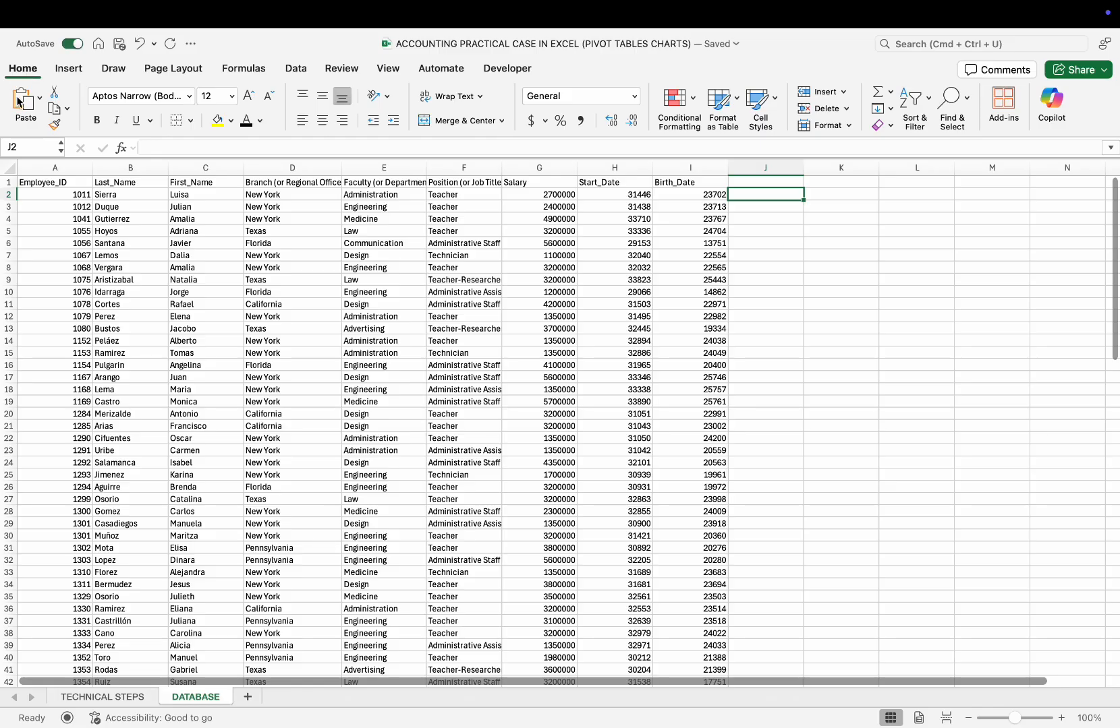
click(7, 168)
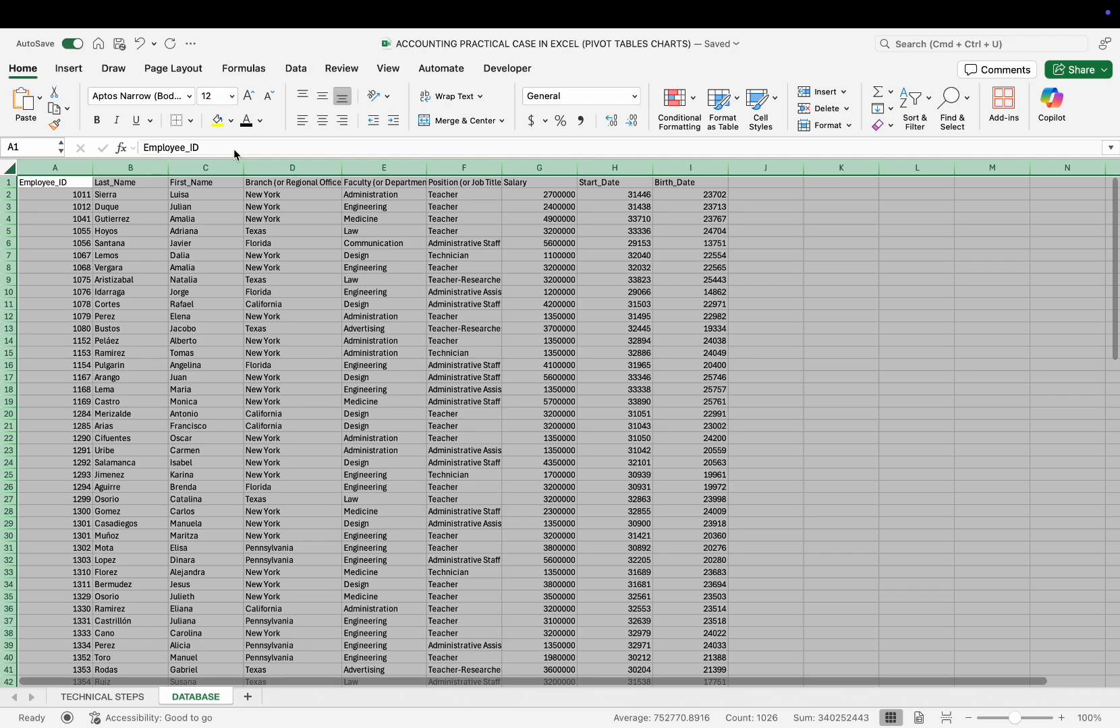
click(734, 119)
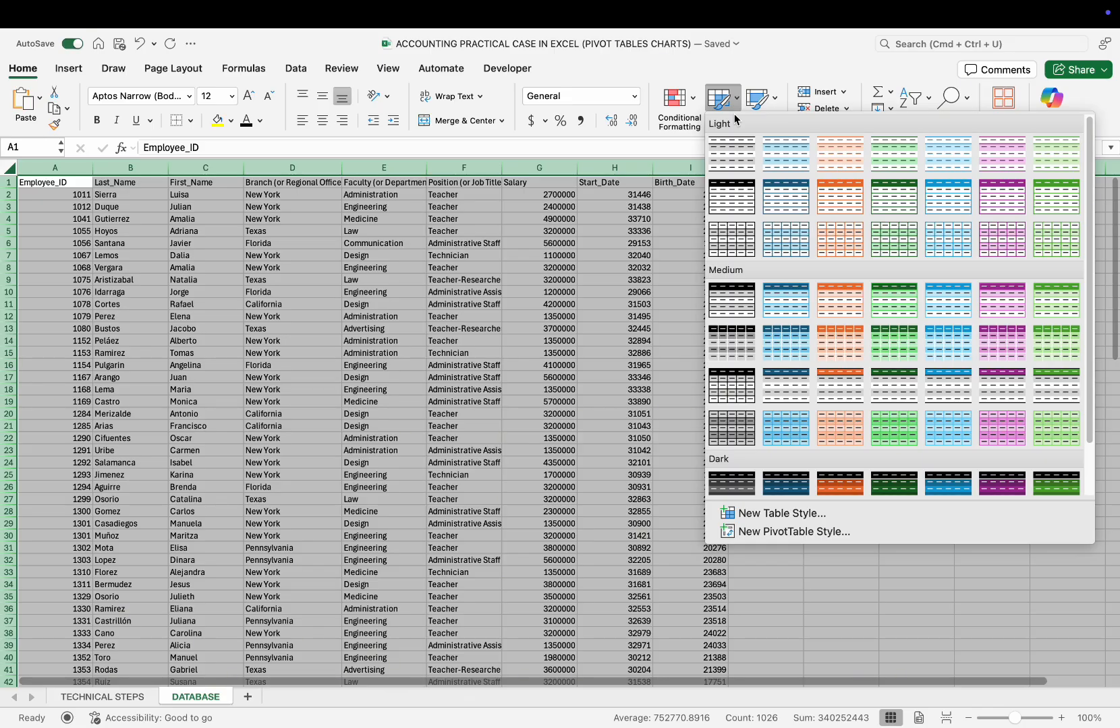
click(775, 162)
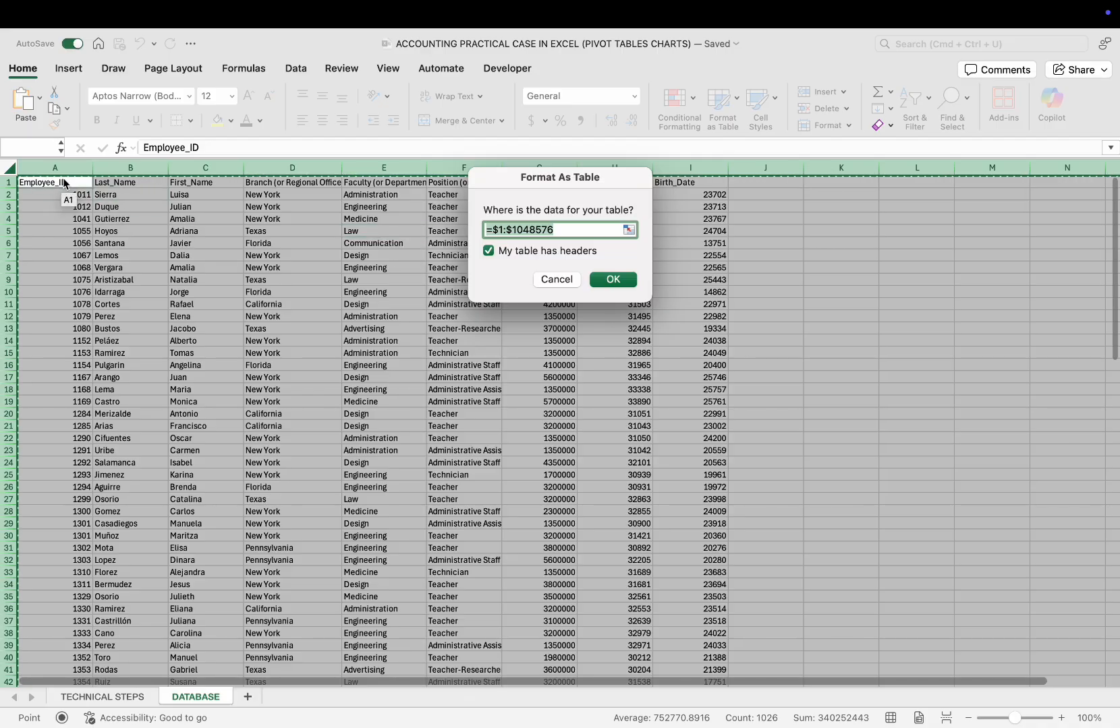
drag(65, 182, 700, 619)
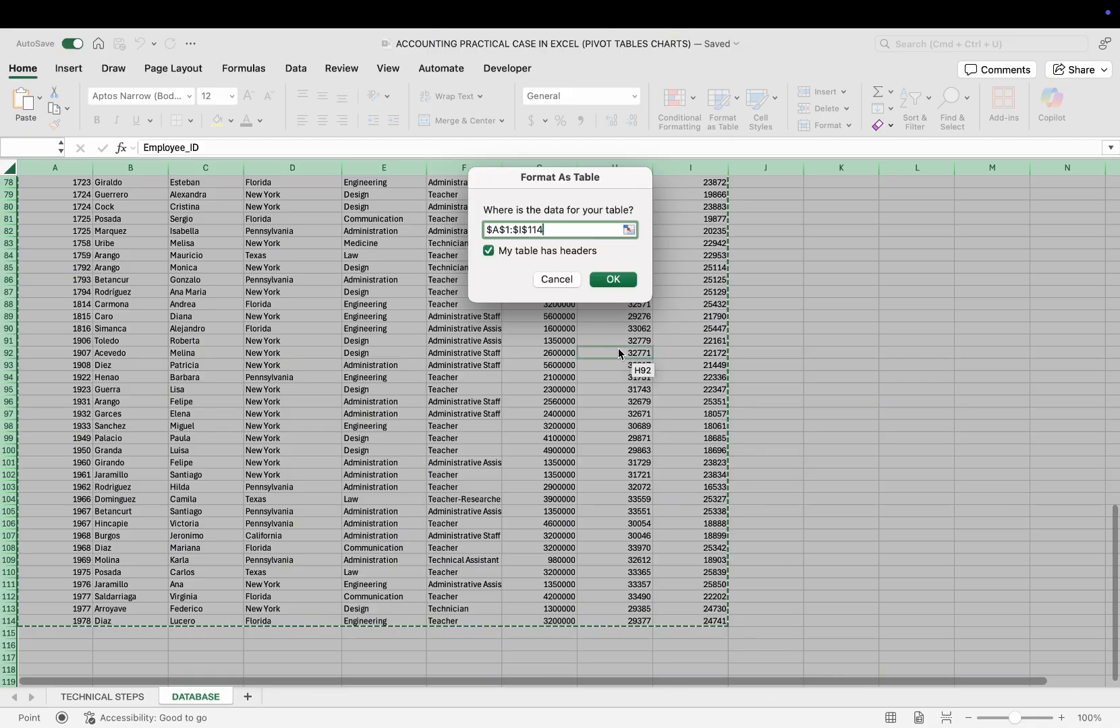
click(621, 280)
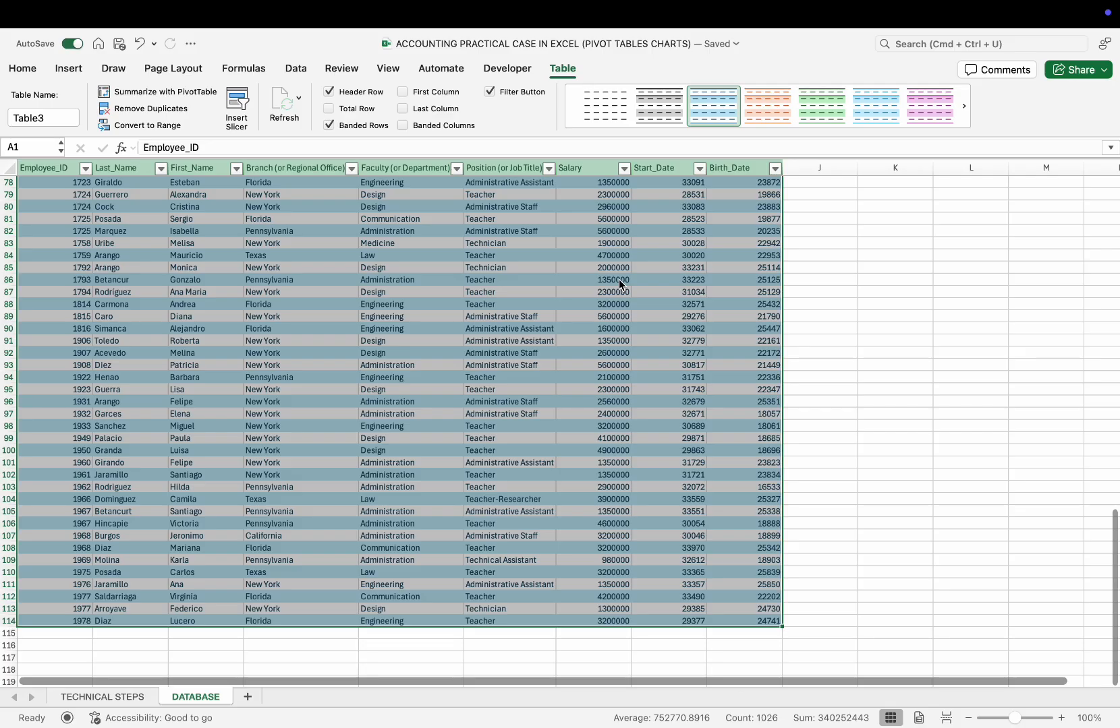
Step: Rename the new table salary_data
click(50, 118)
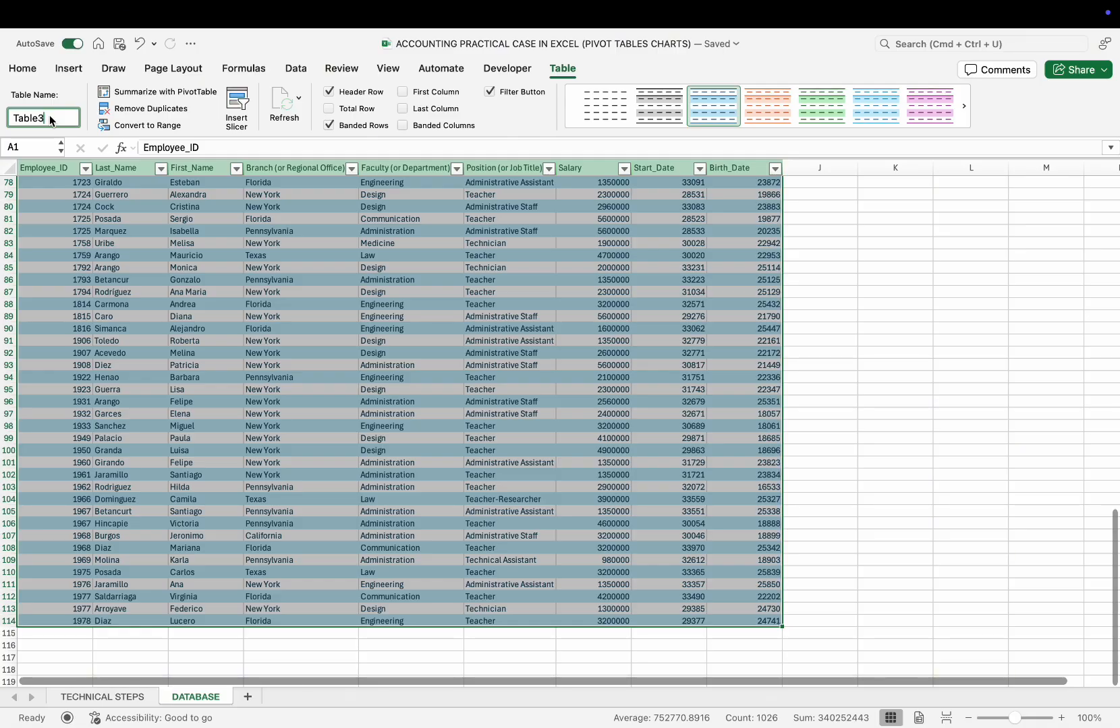
drag(51, 120, 2, 115)
text(salary_data)
key(Return)
click(92, 216)
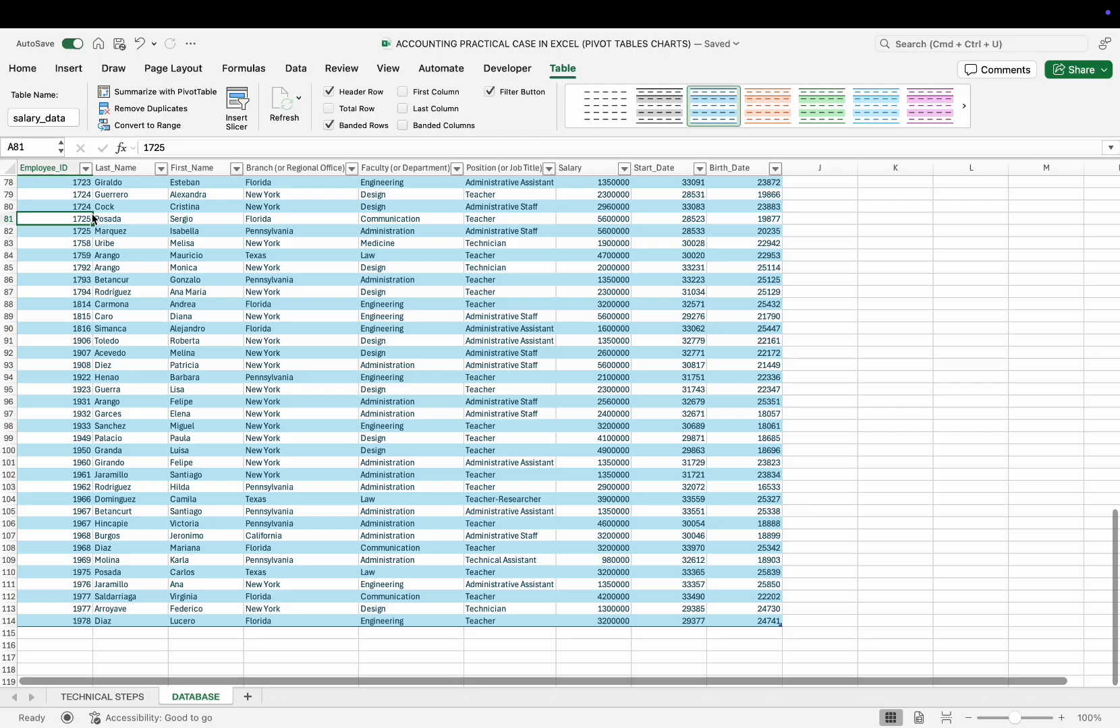
Step: Apply the Currency number format to the entire Salary column of the table
scroll(584, 183, up, 20)
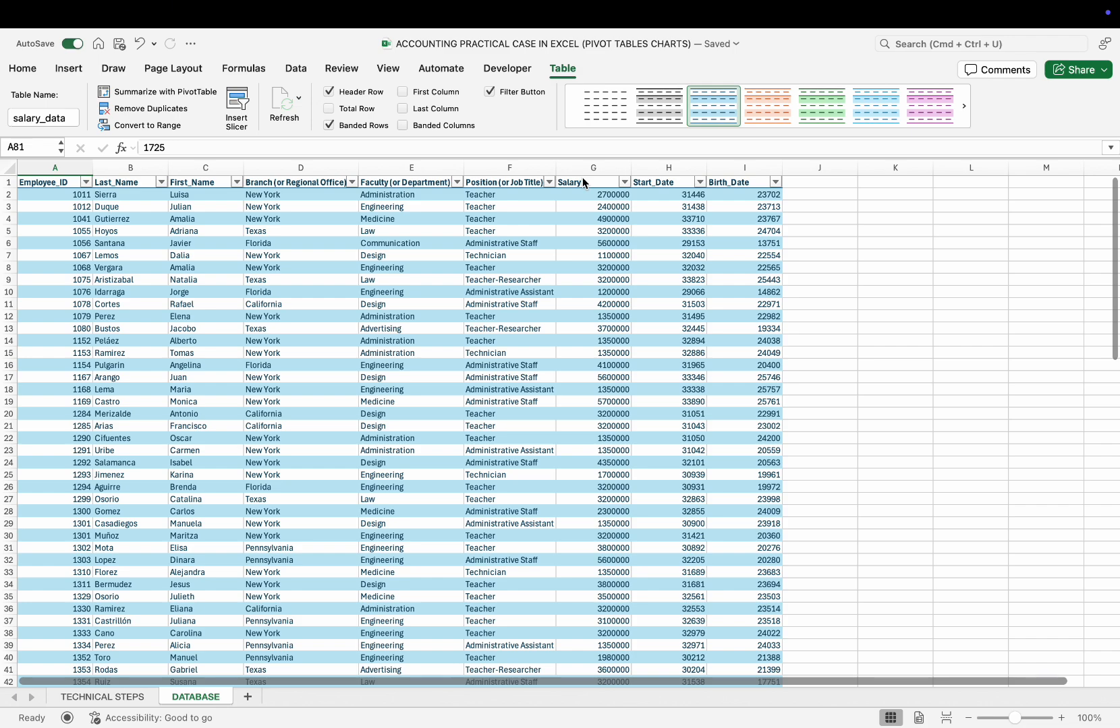
click(581, 170)
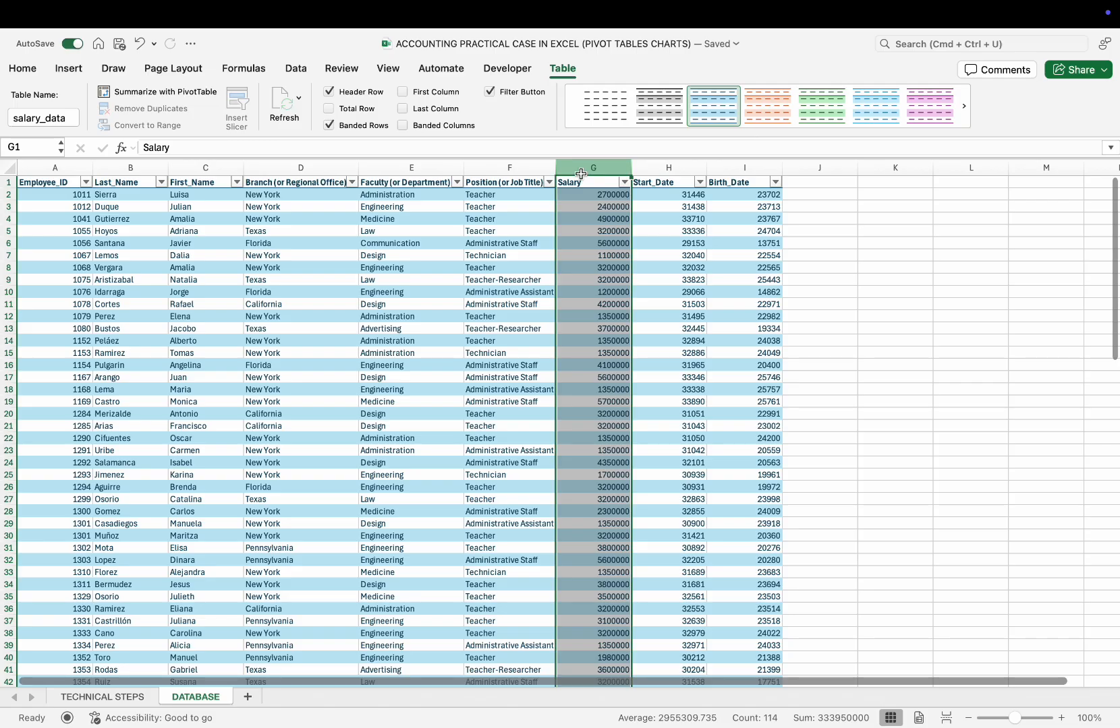
click(21, 70)
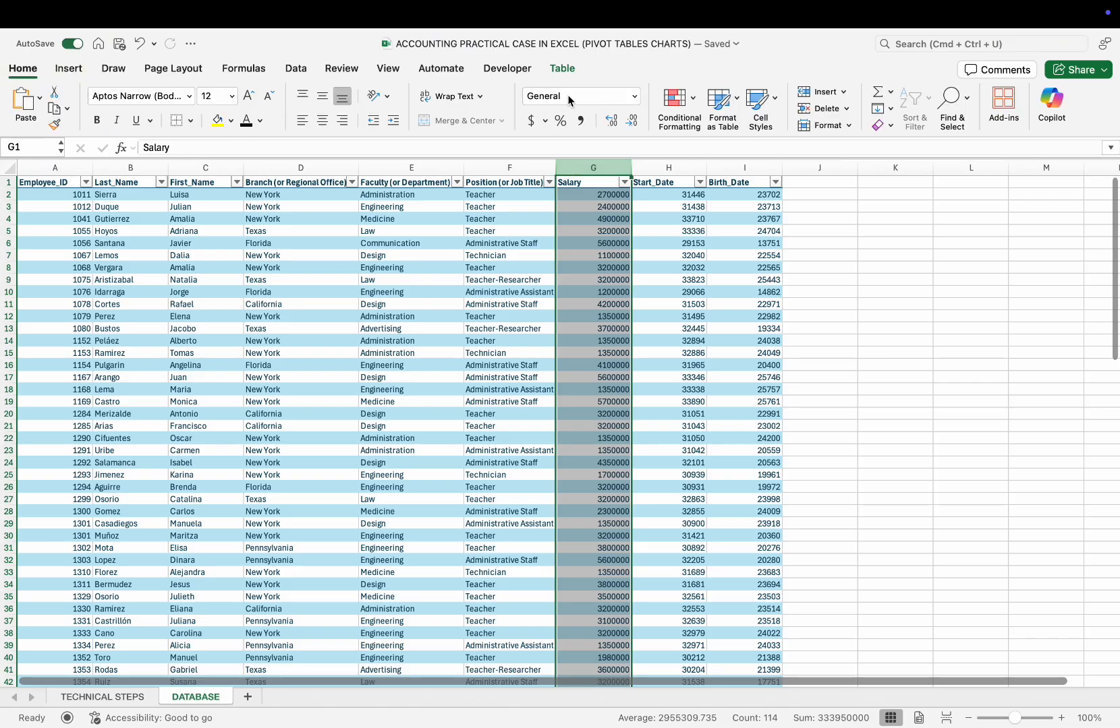
click(624, 100)
click(634, 96)
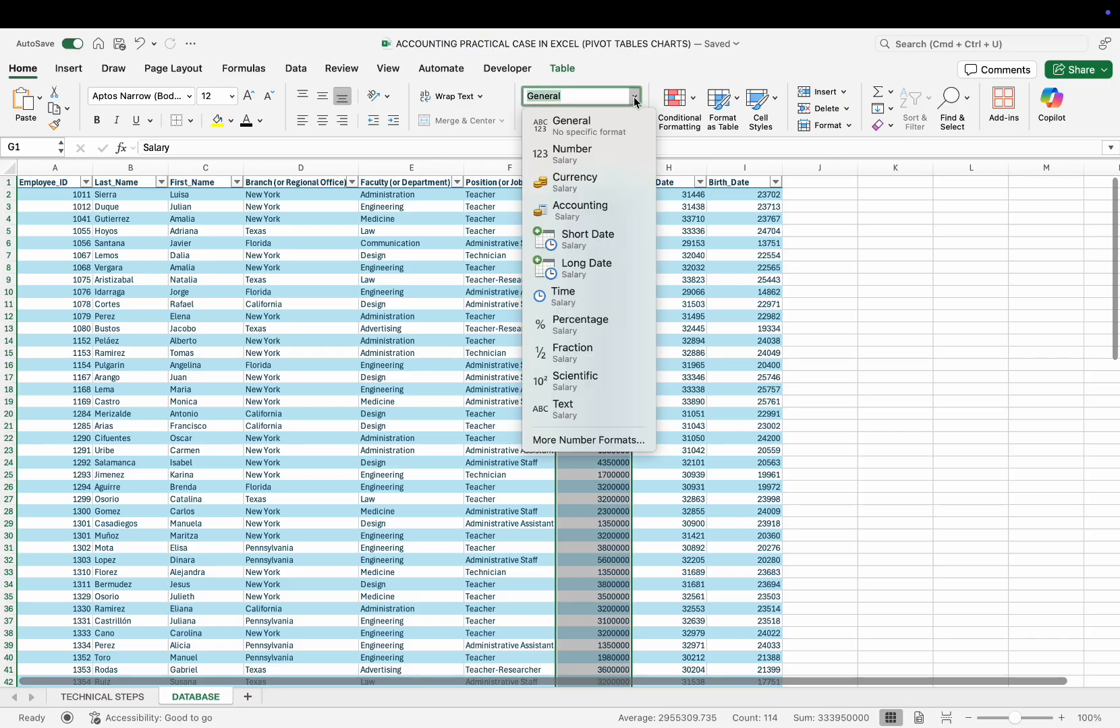
click(573, 189)
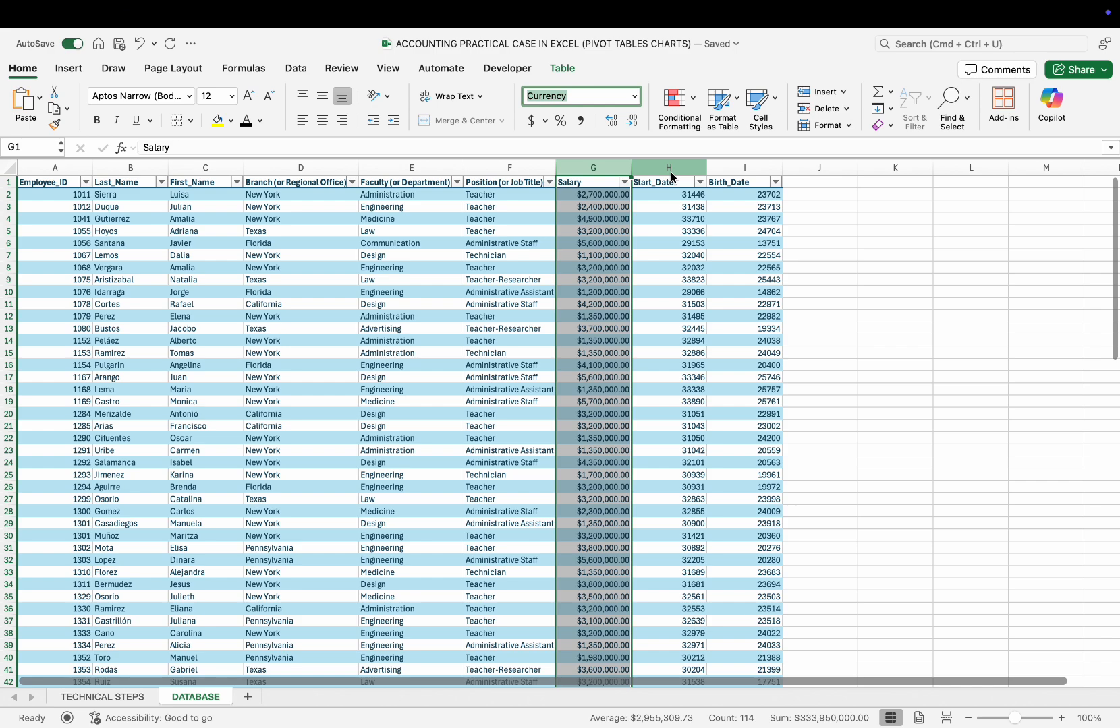
Step: Apply the Short Date format to the Start_Date and Birth_Date columns
drag(671, 177, 742, 182)
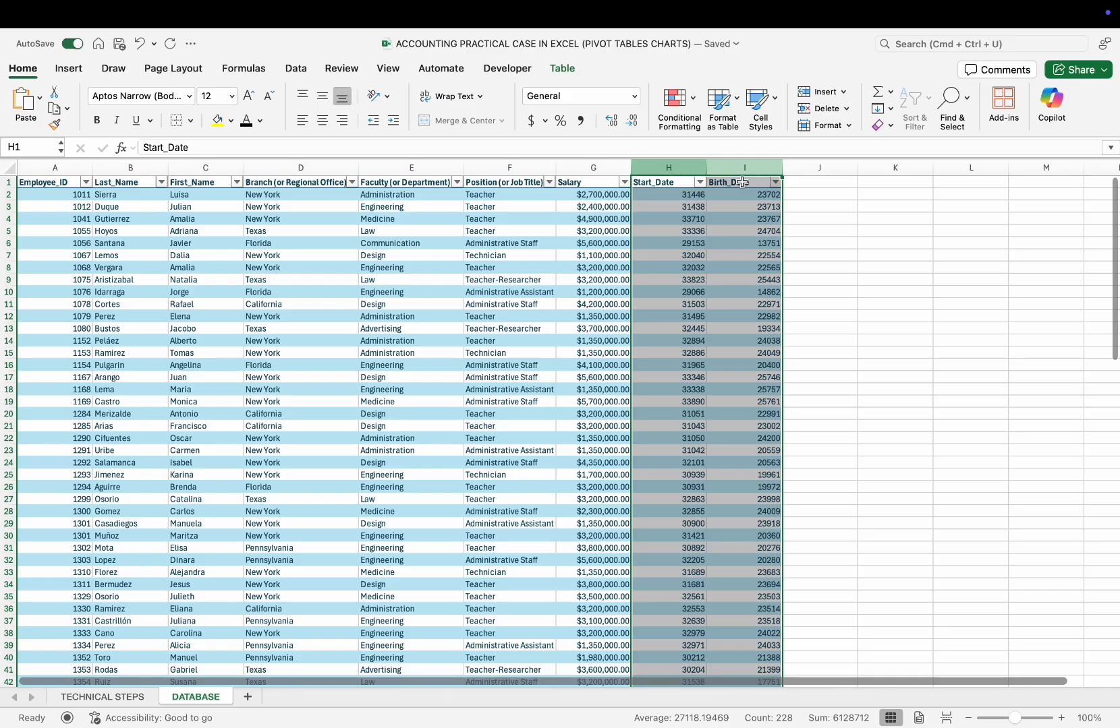
click(634, 98)
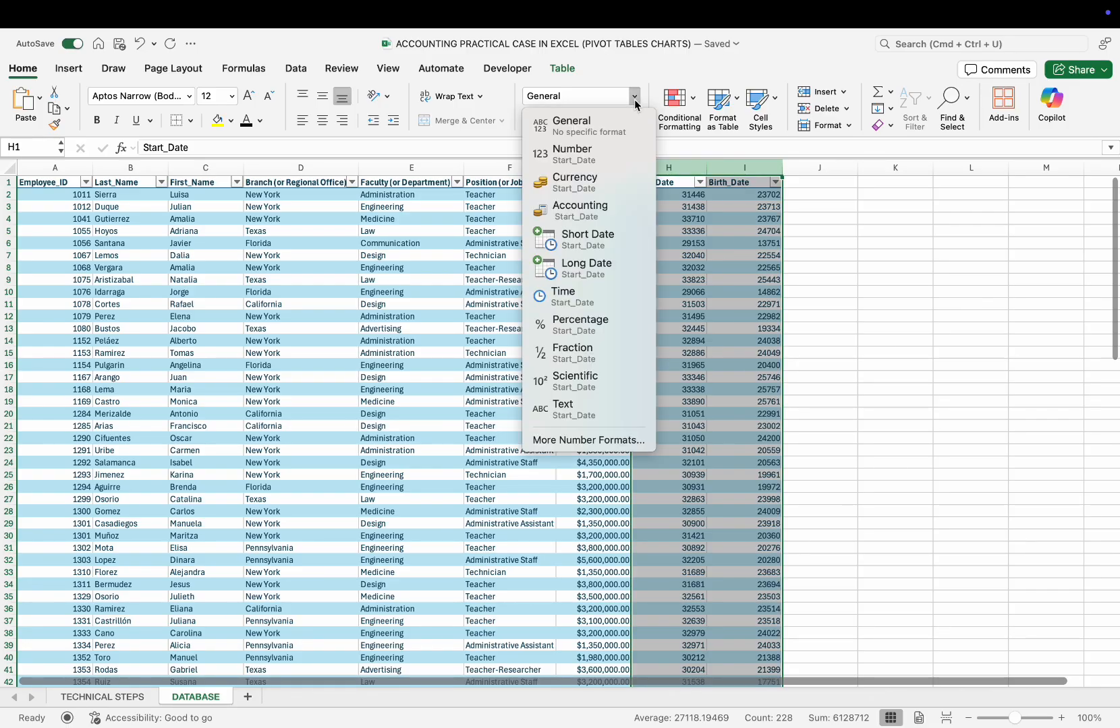
click(579, 236)
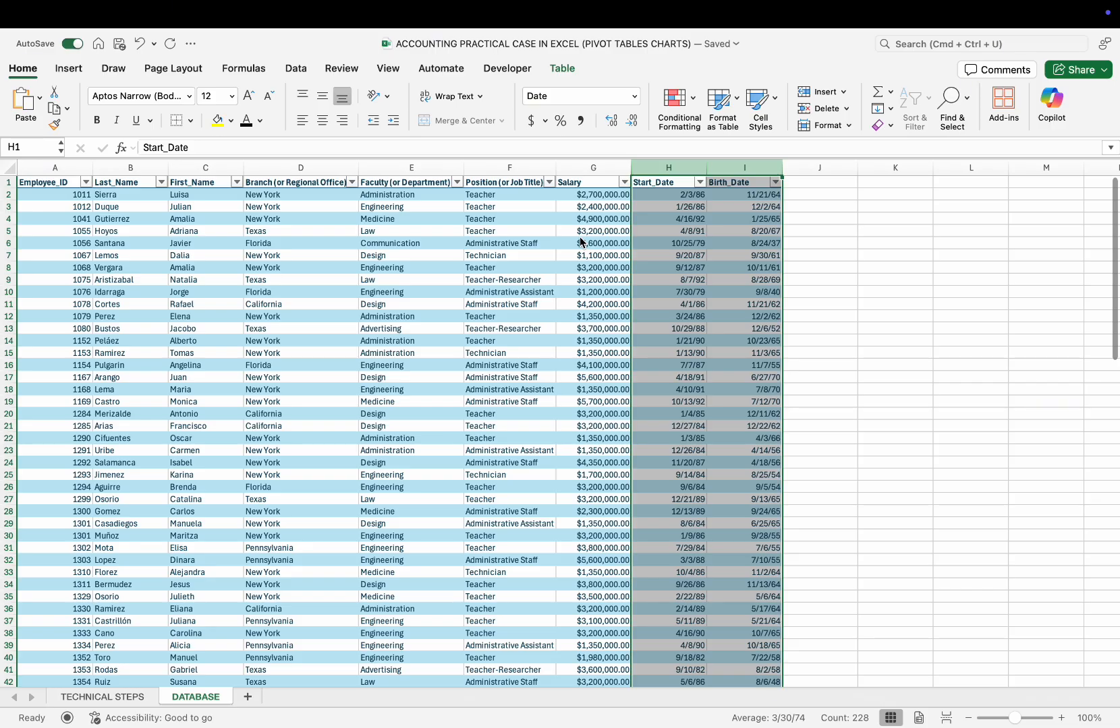
Step: Check the next task on the TECHNICAL STEPS sheet and create a PivotTable on a new worksheet from DATABASE columns A to I
click(103, 698)
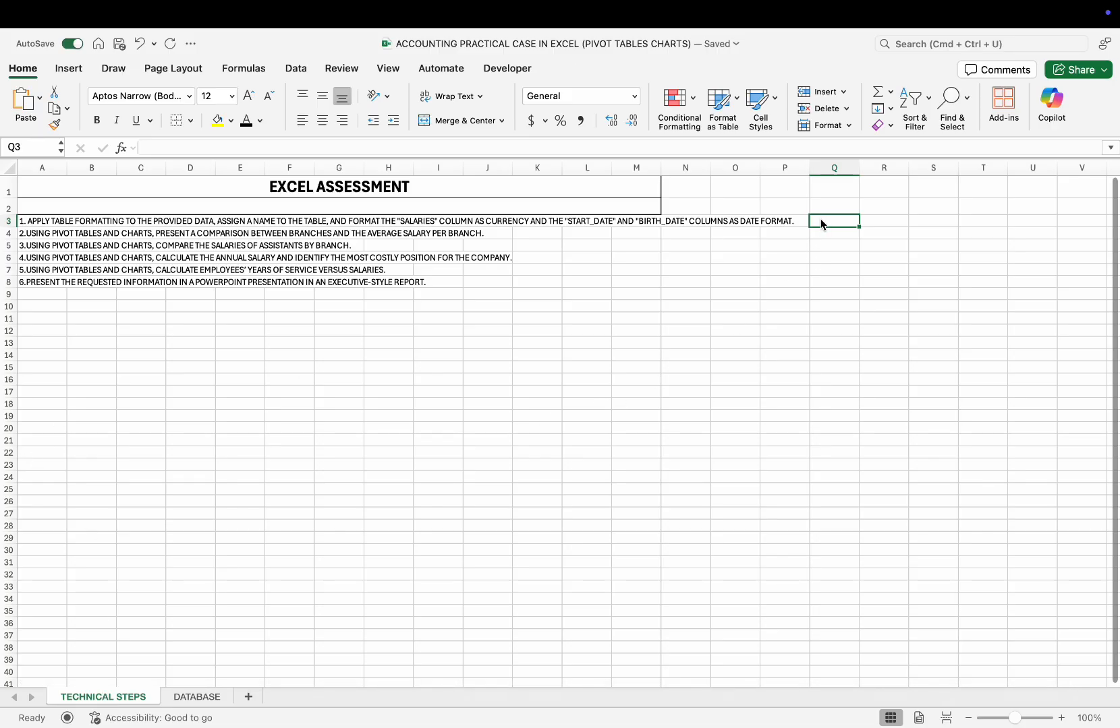
click(547, 237)
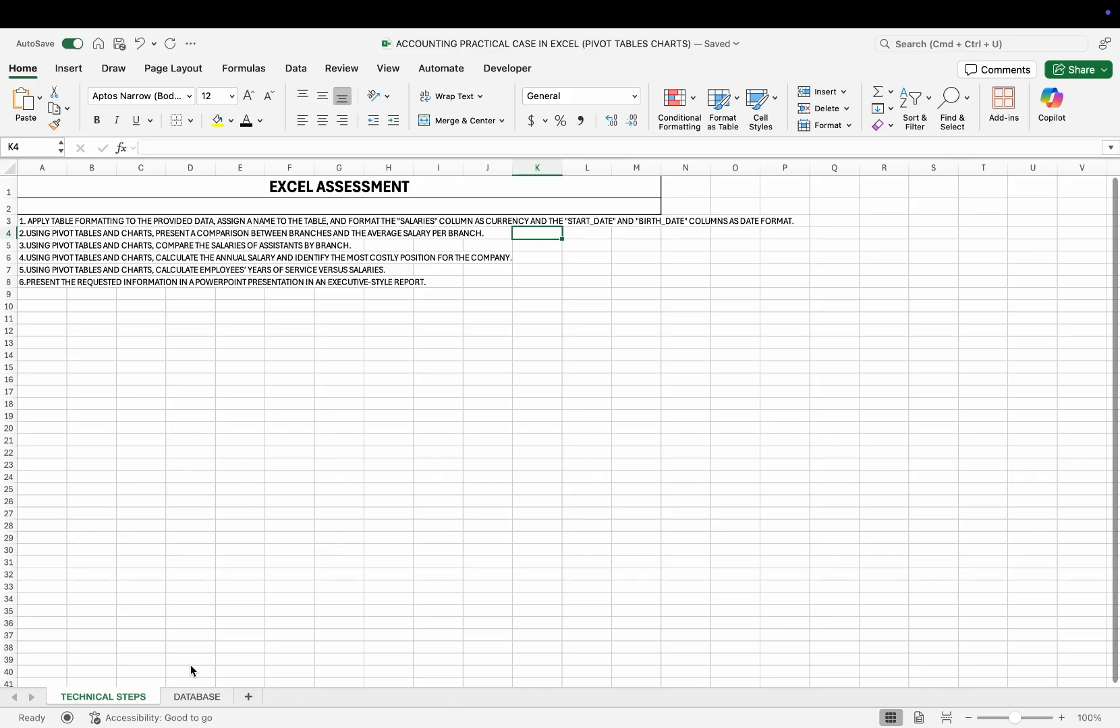
click(190, 695)
click(27, 177)
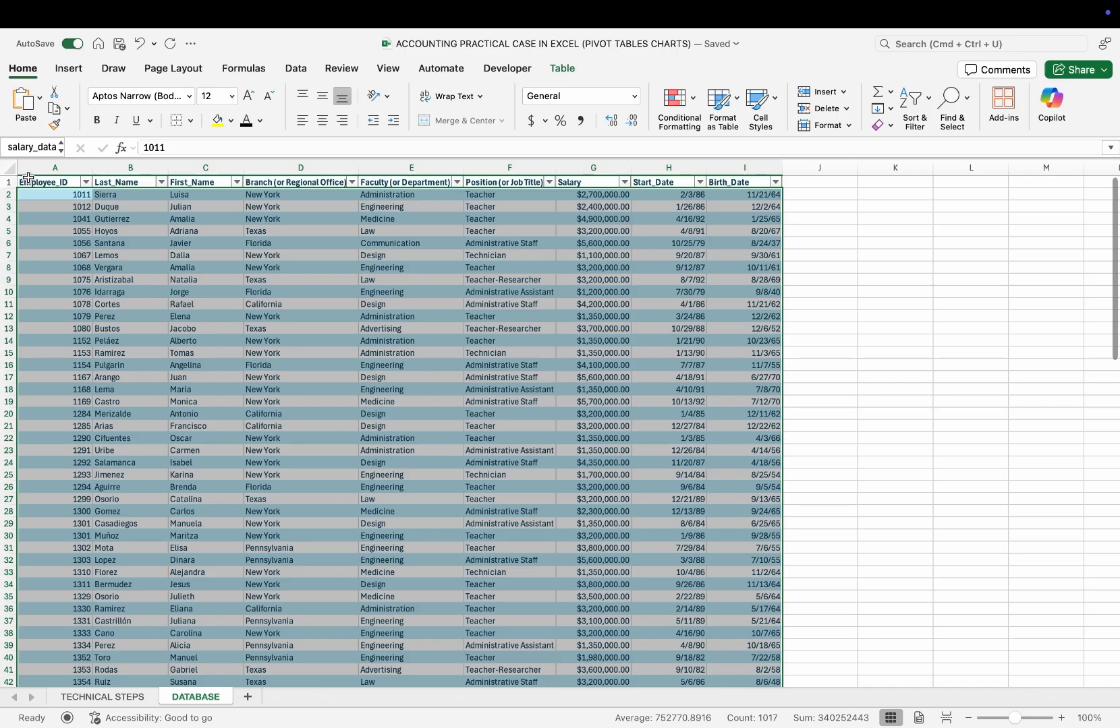
click(27, 178)
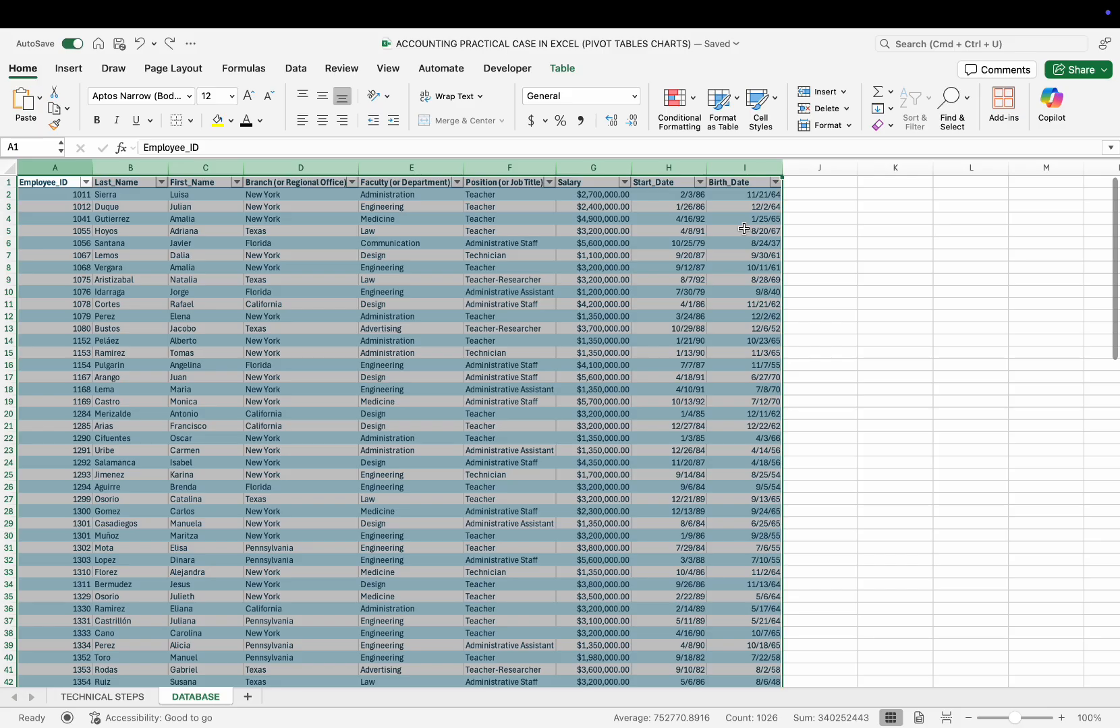
click(76, 72)
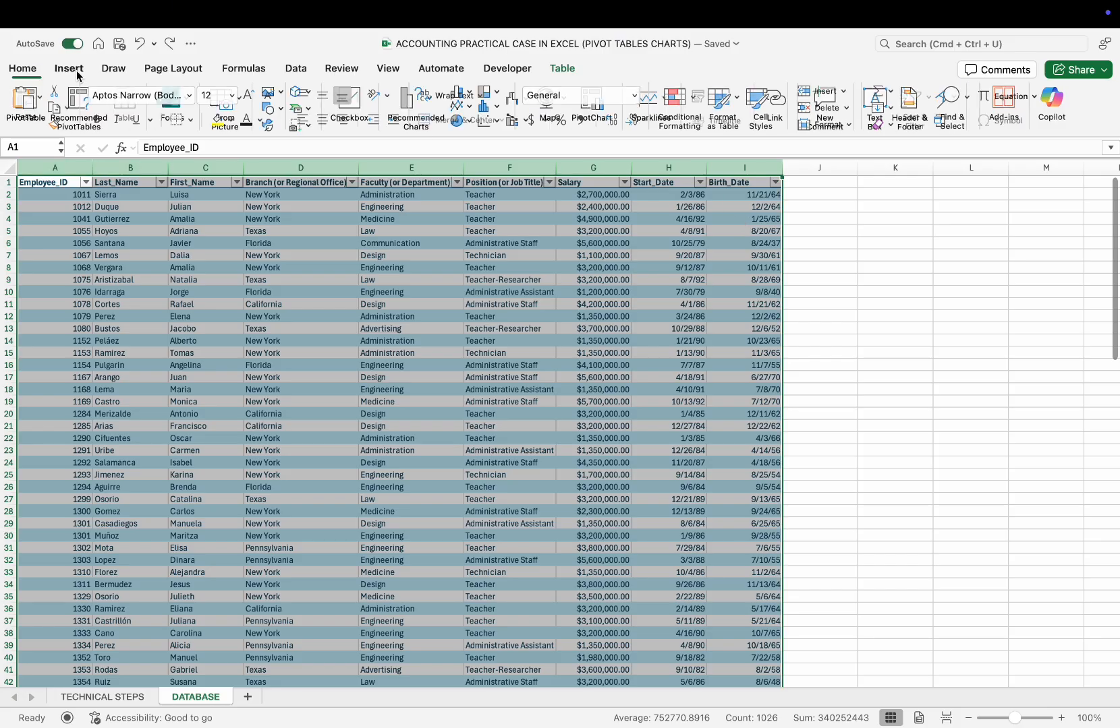
click(30, 103)
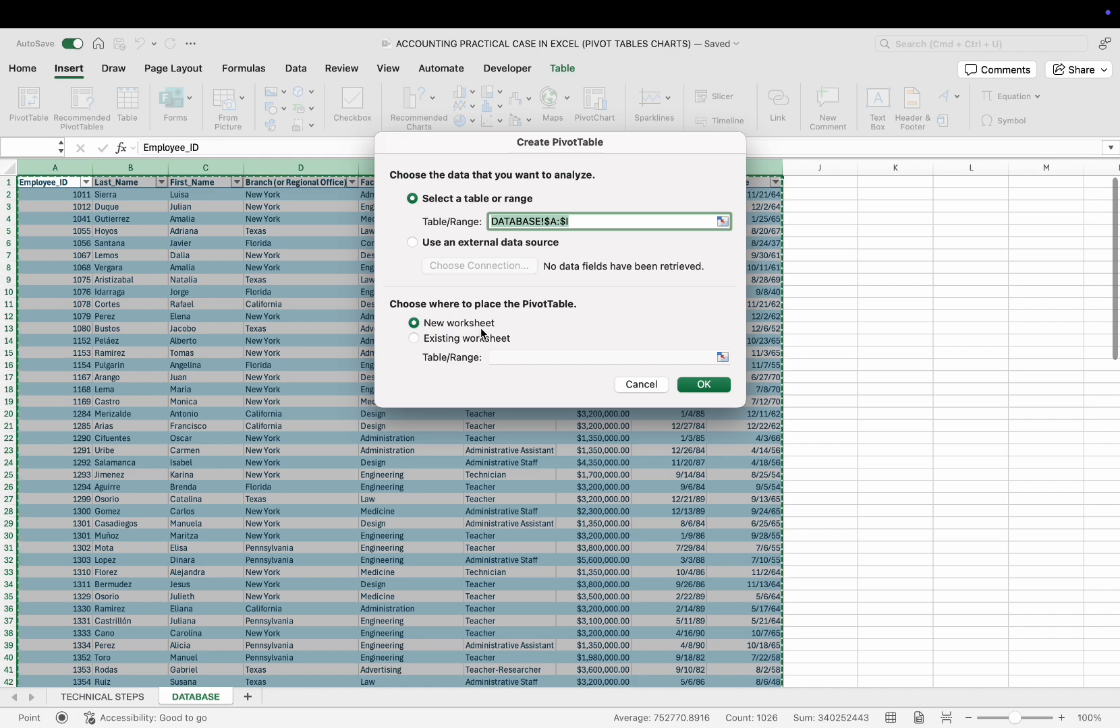
click(693, 384)
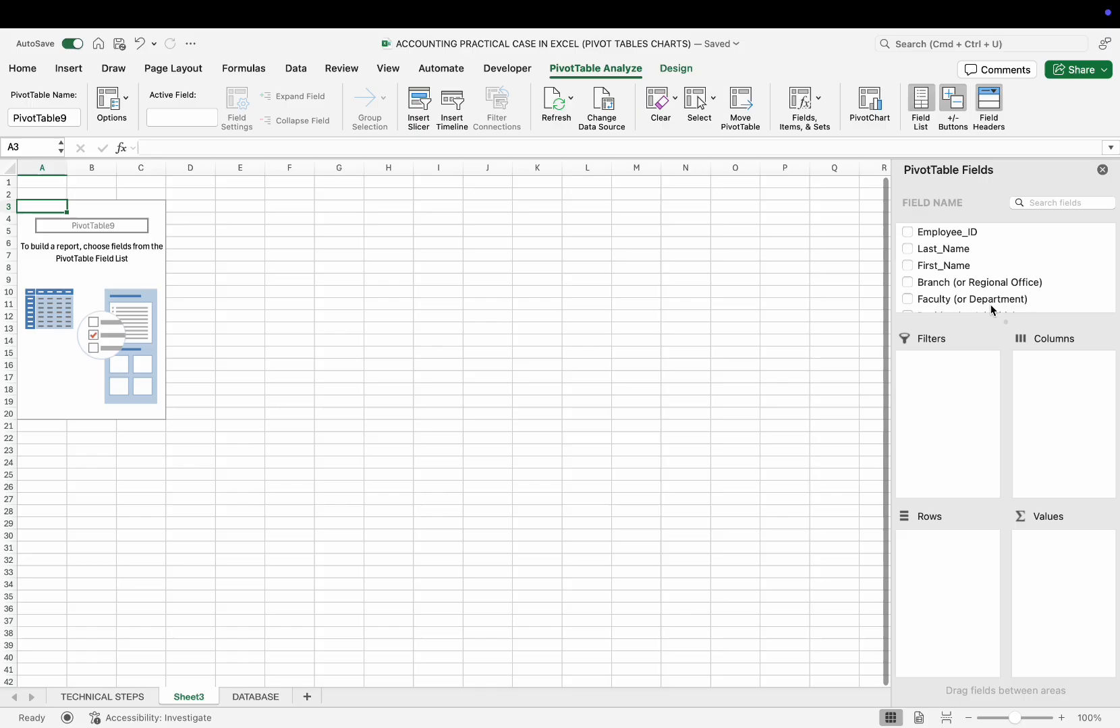
Step: Set up the PivotTable with Branch (or Regional Office) as rows and Salary as values
click(909, 283)
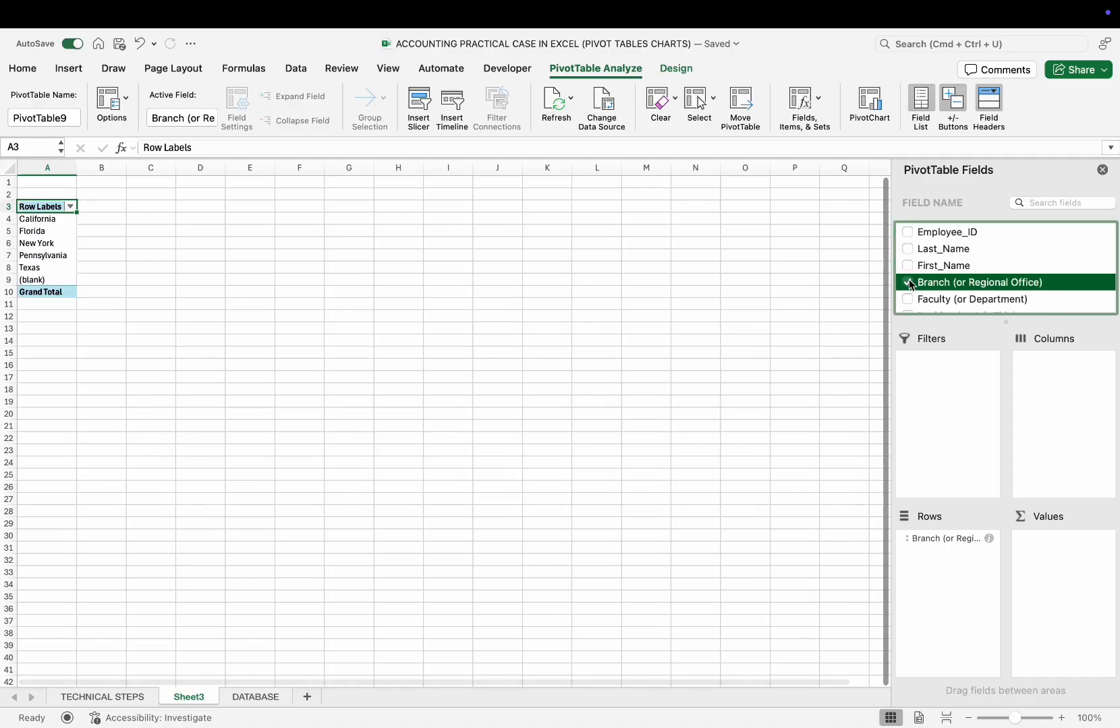
click(910, 284)
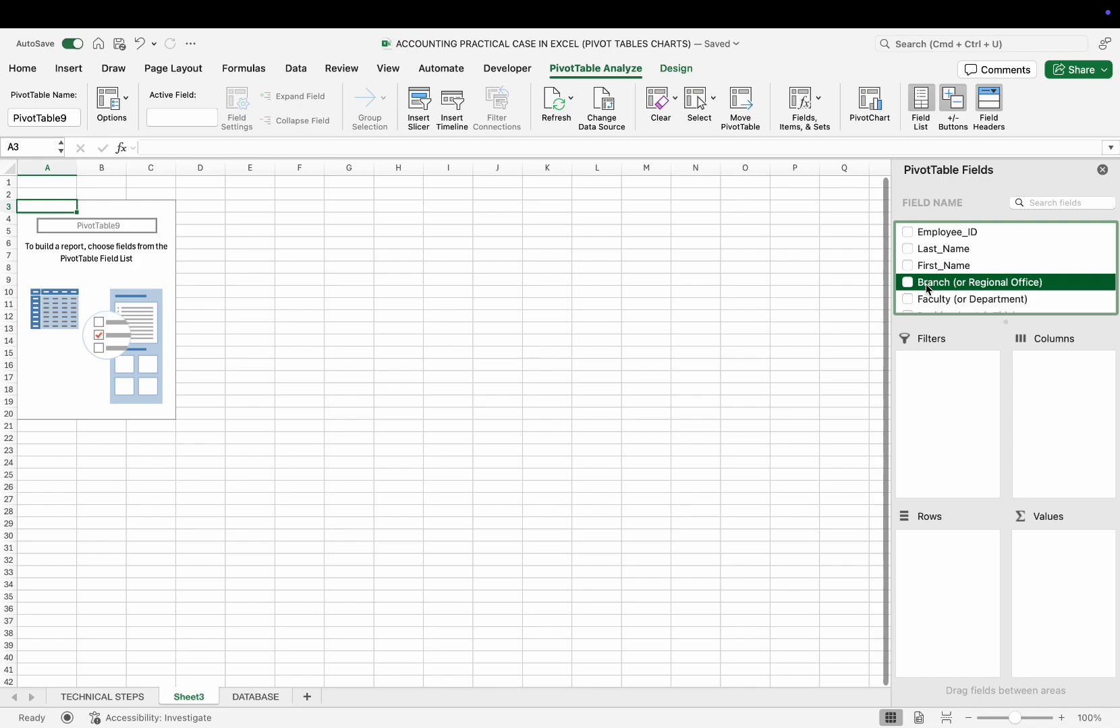
drag(925, 284, 946, 561)
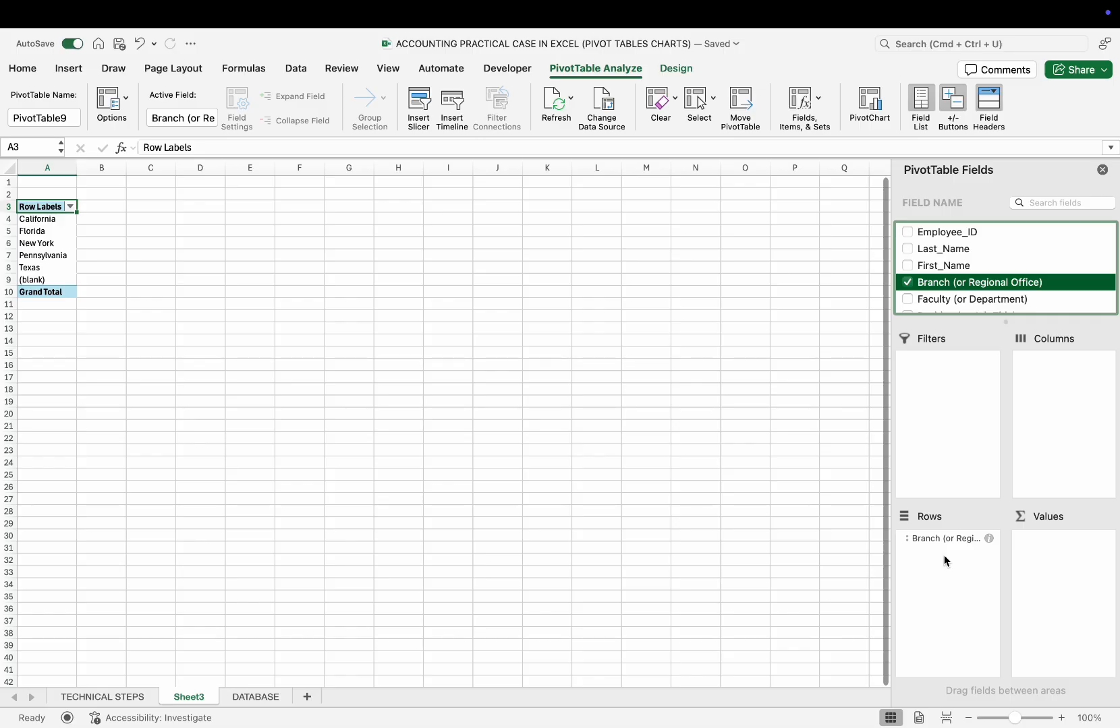
scroll(969, 294, down, 1)
scroll(969, 295, down, 2)
click(958, 279)
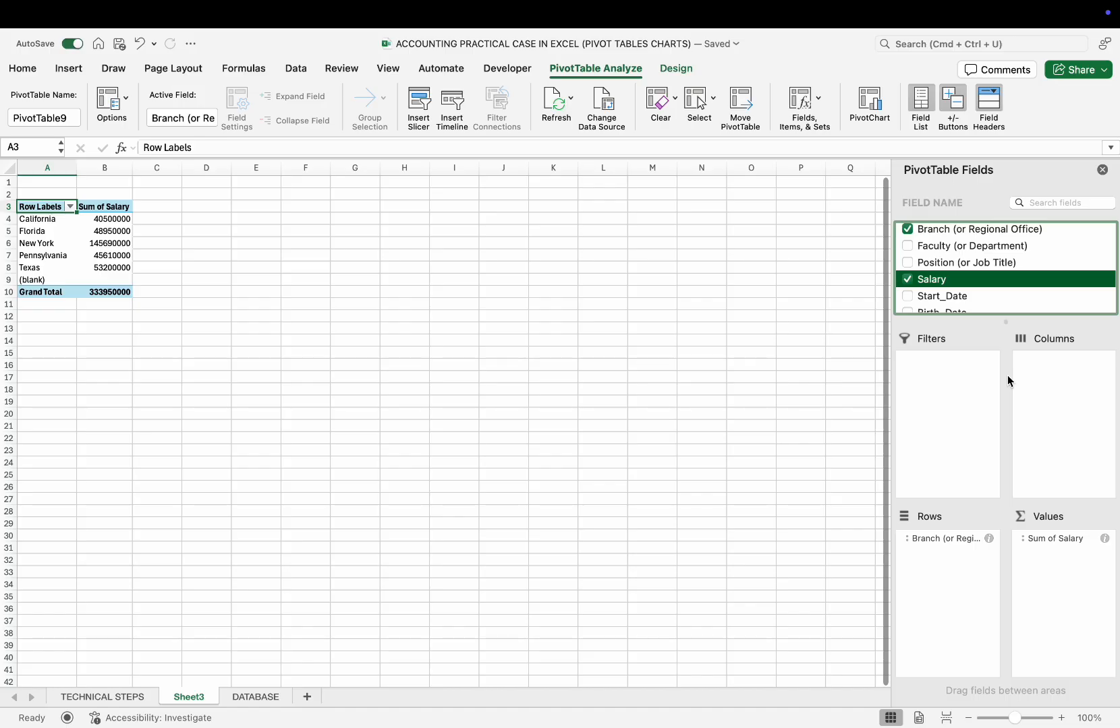
click(1046, 548)
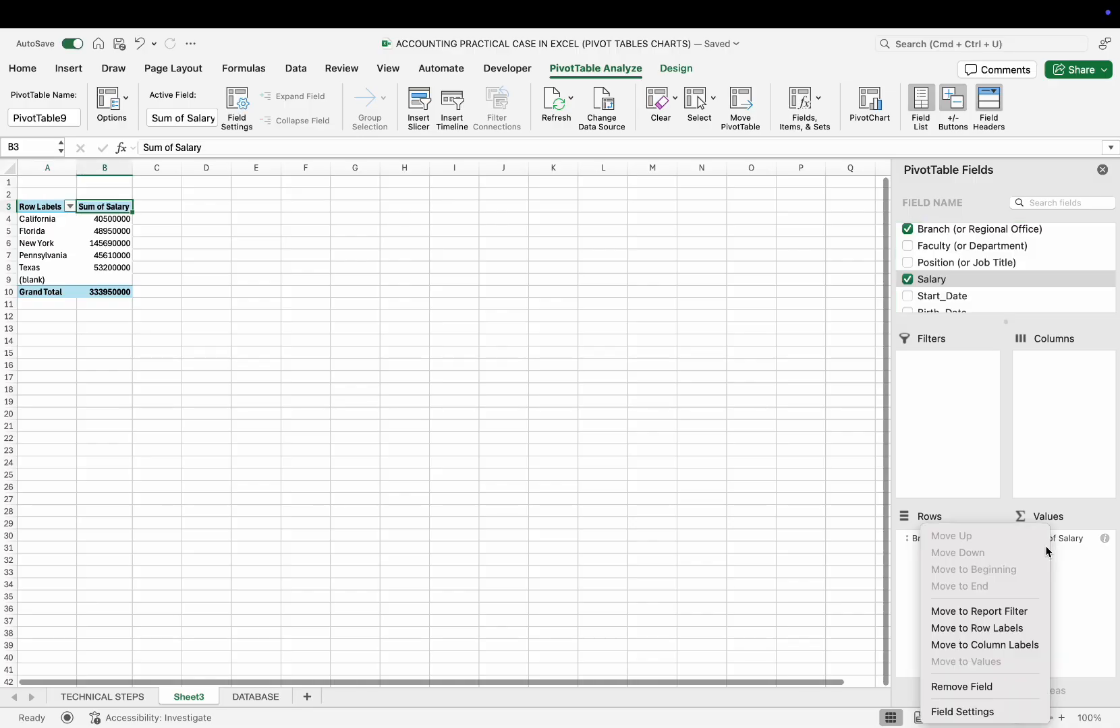
click(990, 713)
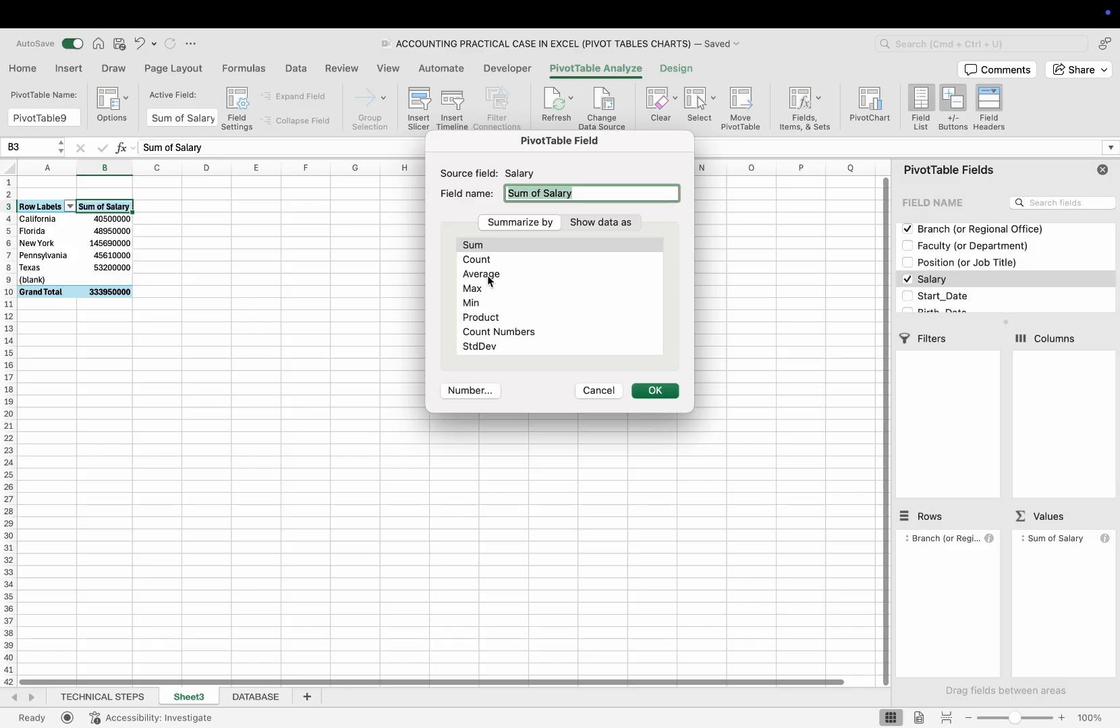
click(597, 391)
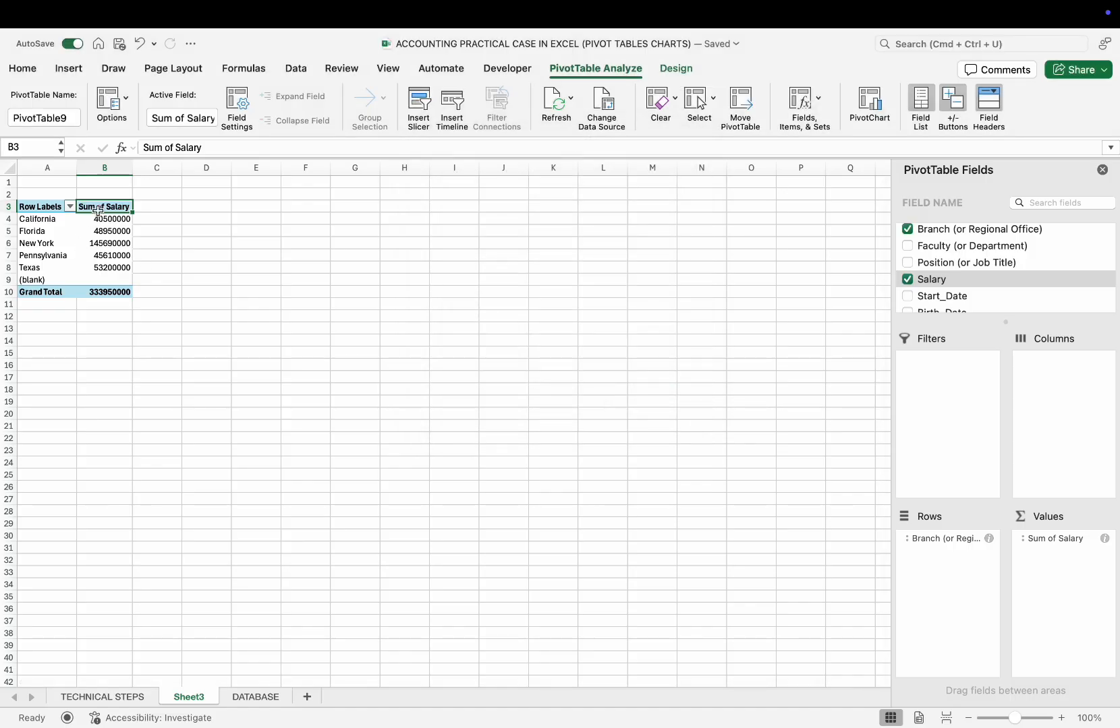
Step: Change the Salary value field in the PivotTable to summarize by Average
right_click(105, 212)
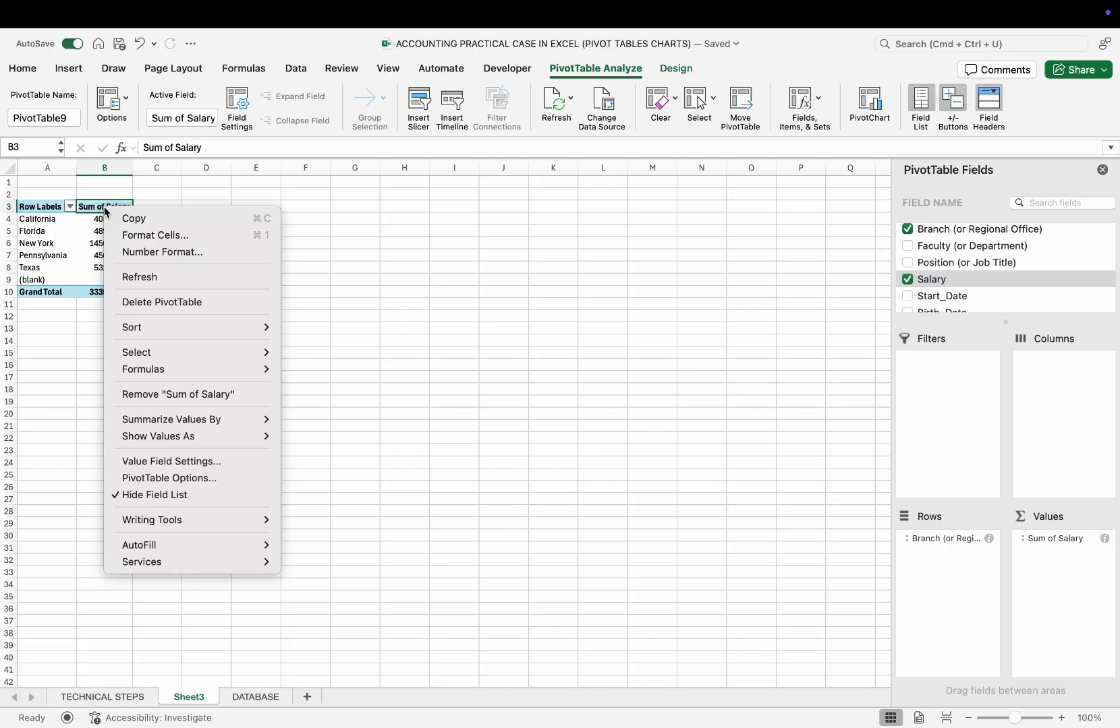
mouse_move(195, 437)
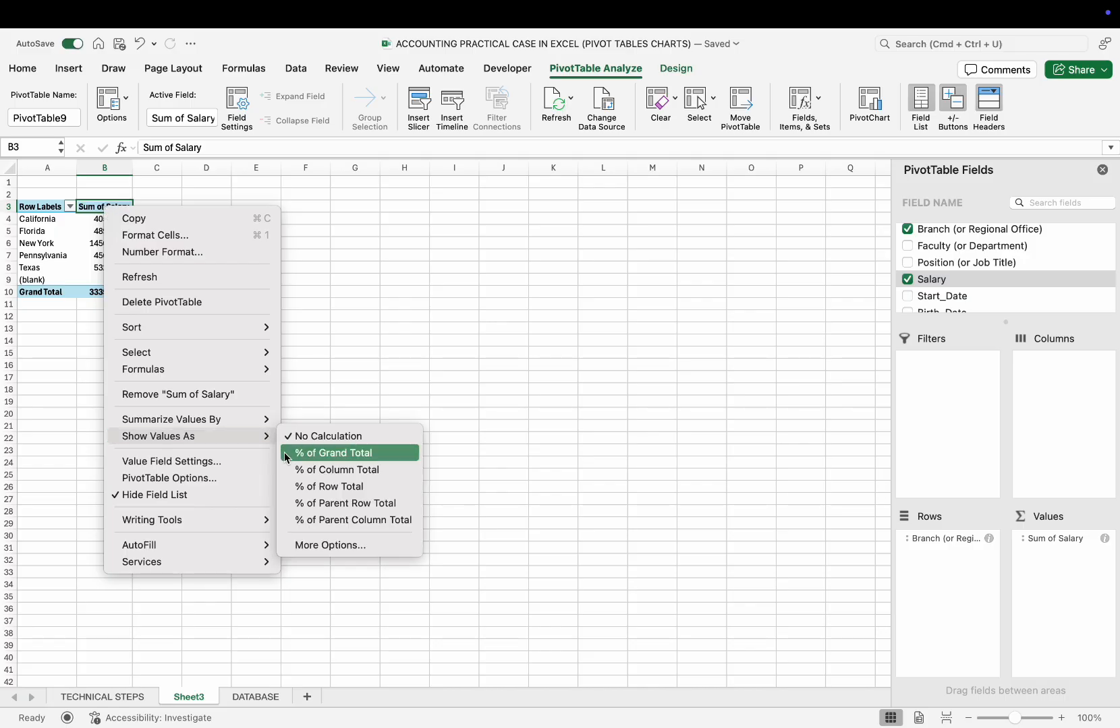
click(303, 547)
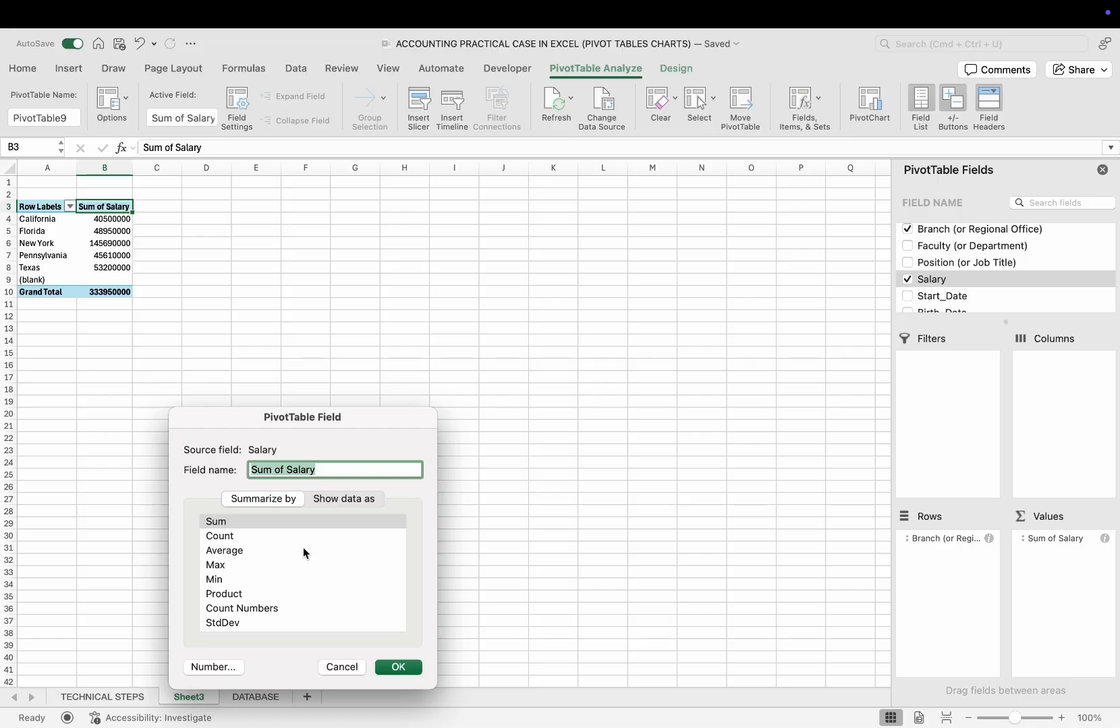
scroll(303, 548, down, 2)
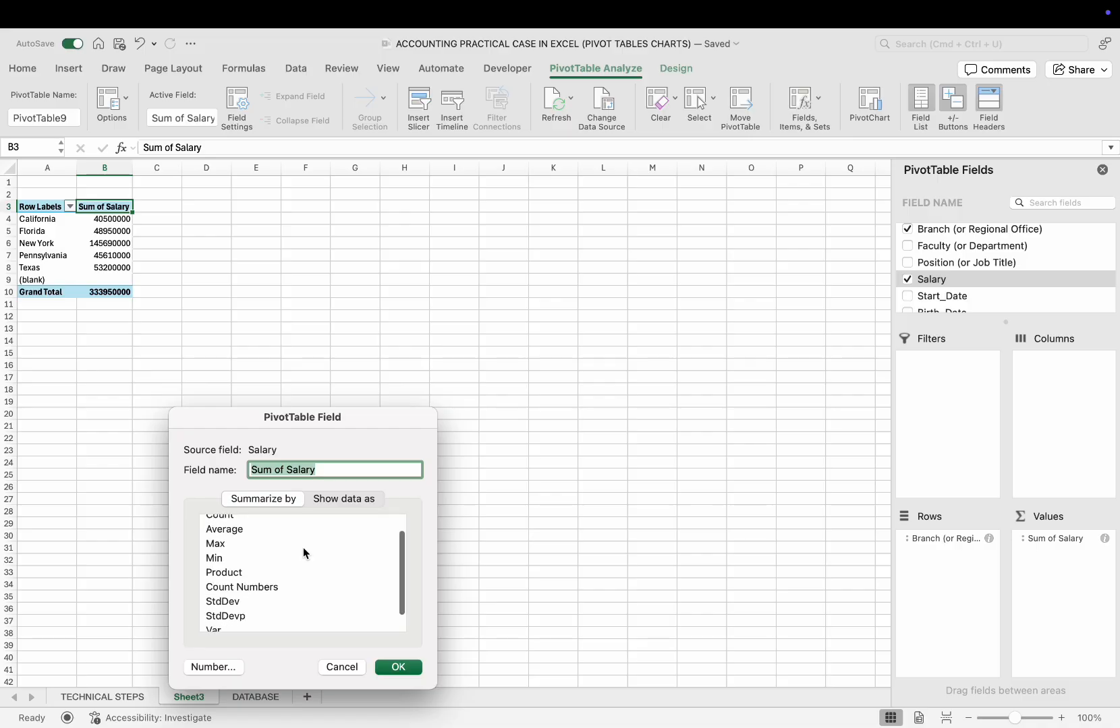
click(234, 534)
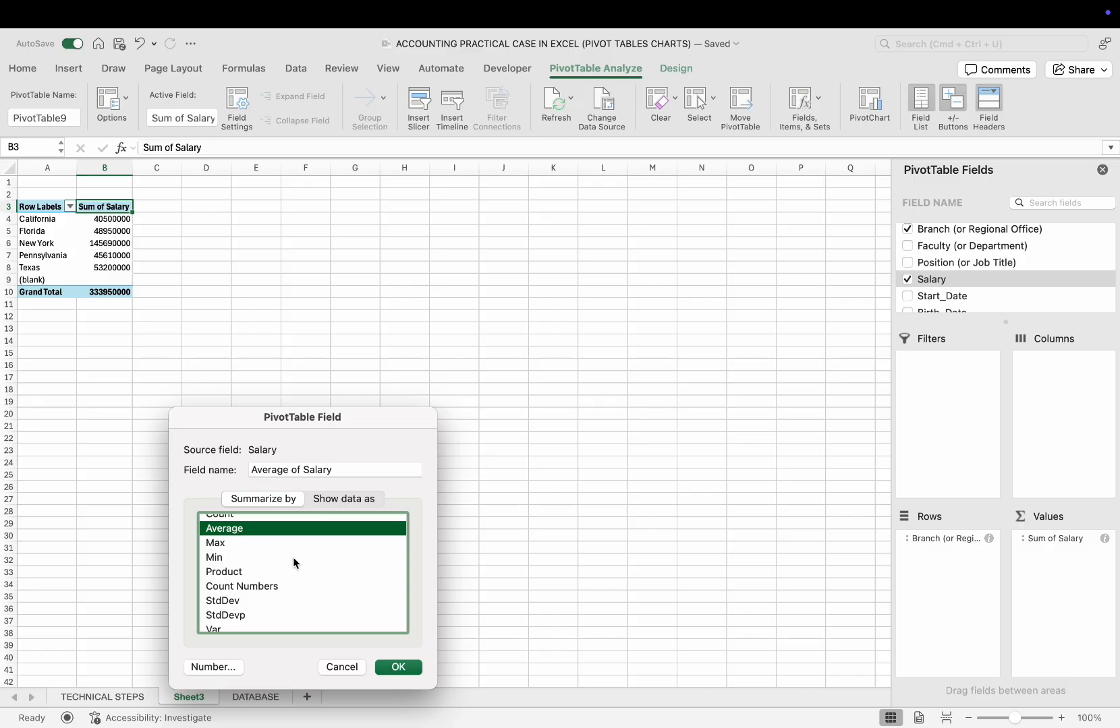
click(400, 665)
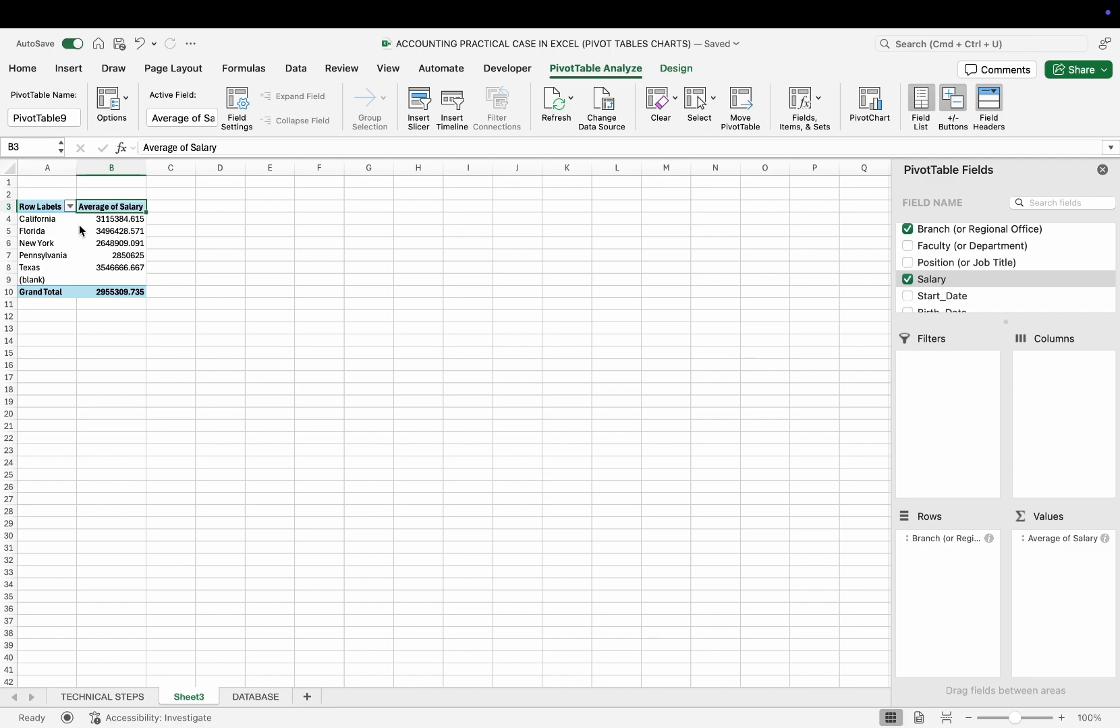
Step: Insert a 2-D clustered column PivotChart from the whole PivotTable of average salary by branch
drag(53, 209, 110, 295)
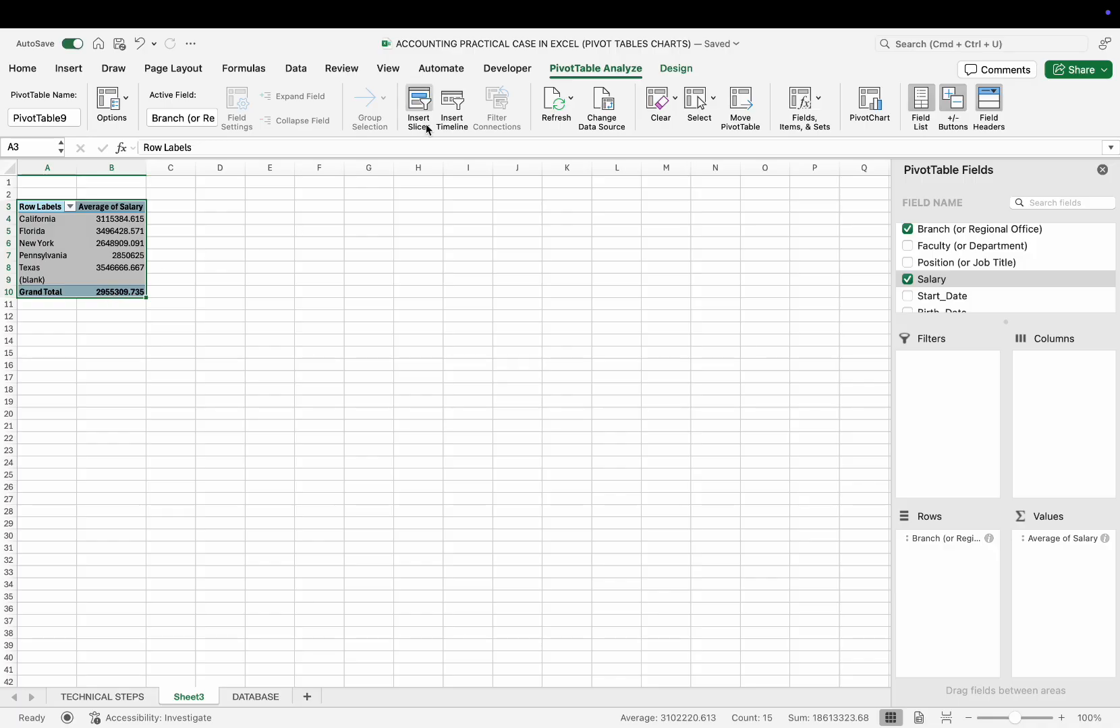
click(80, 68)
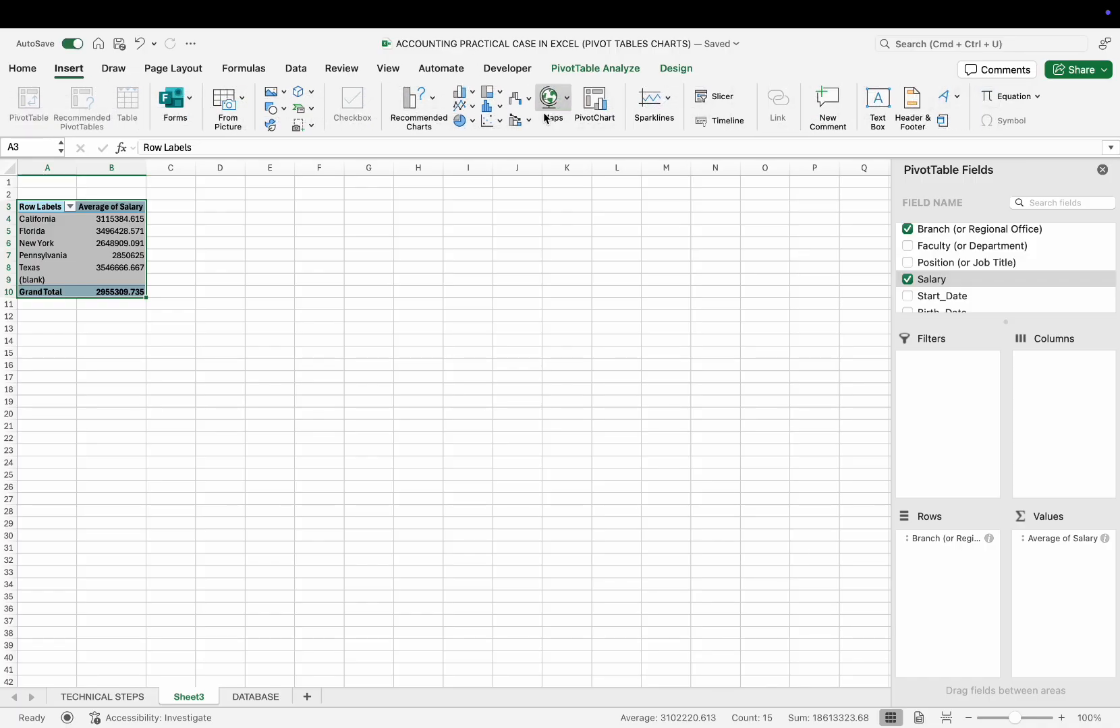
click(472, 99)
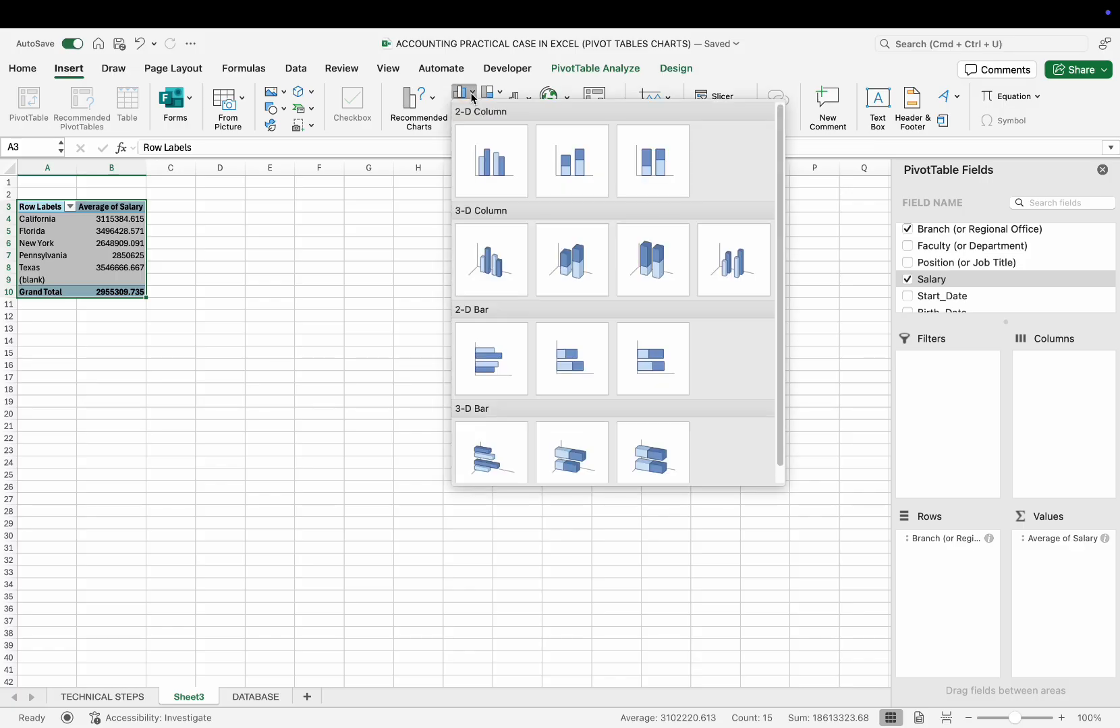
click(489, 164)
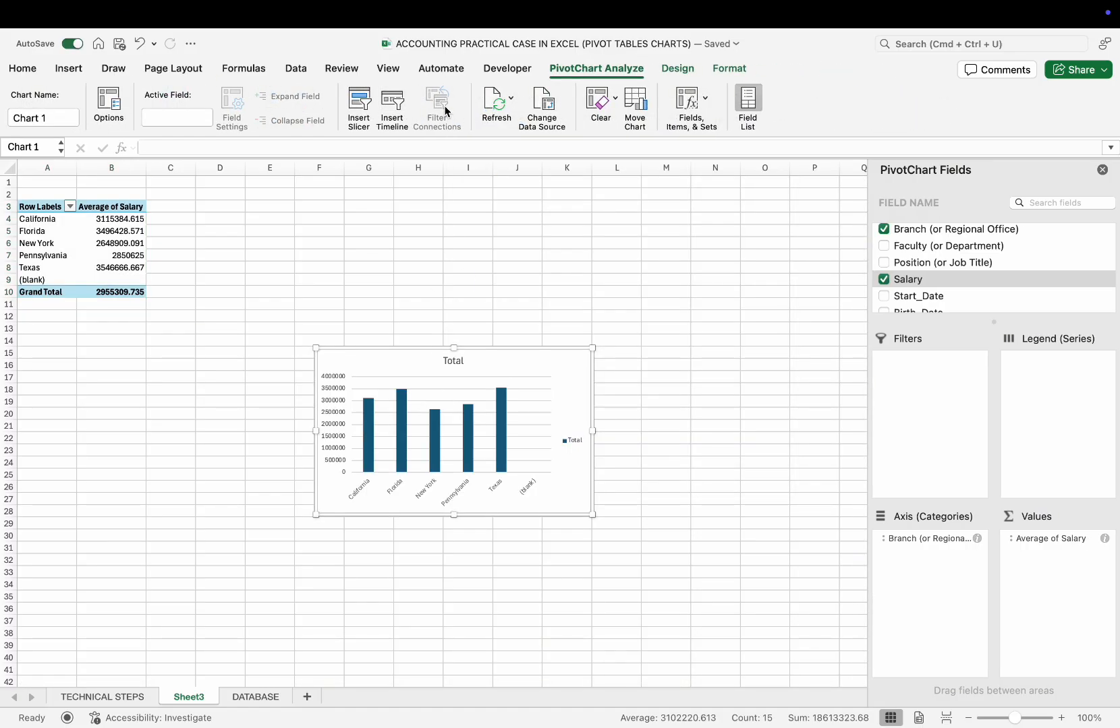
click(74, 69)
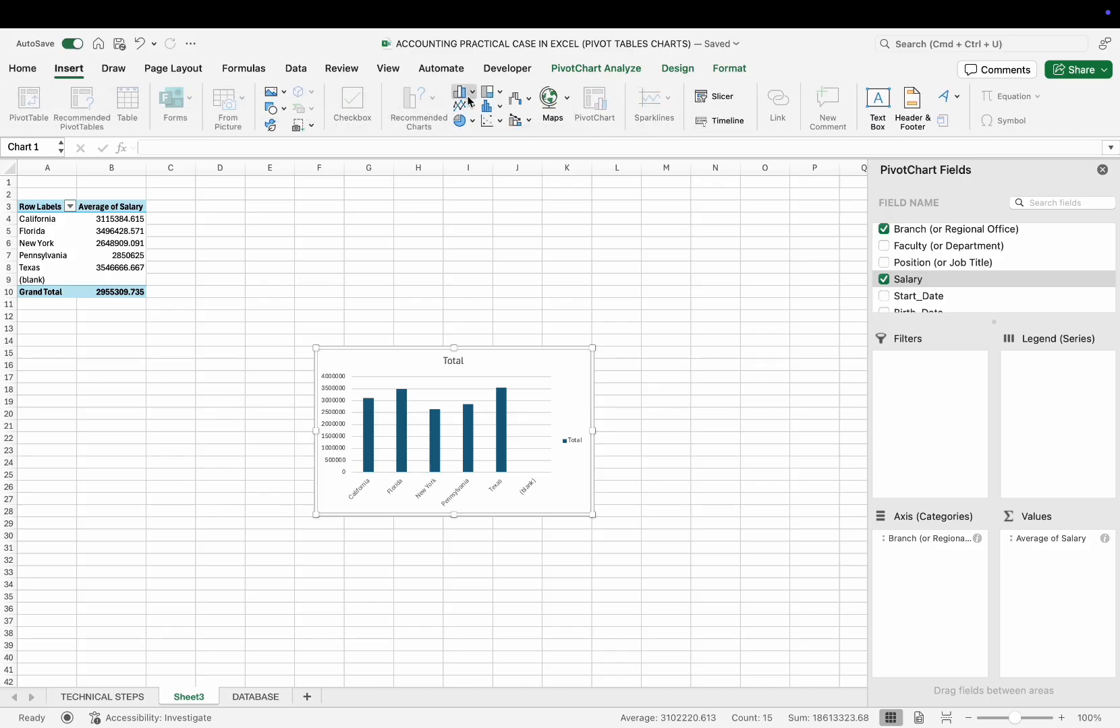